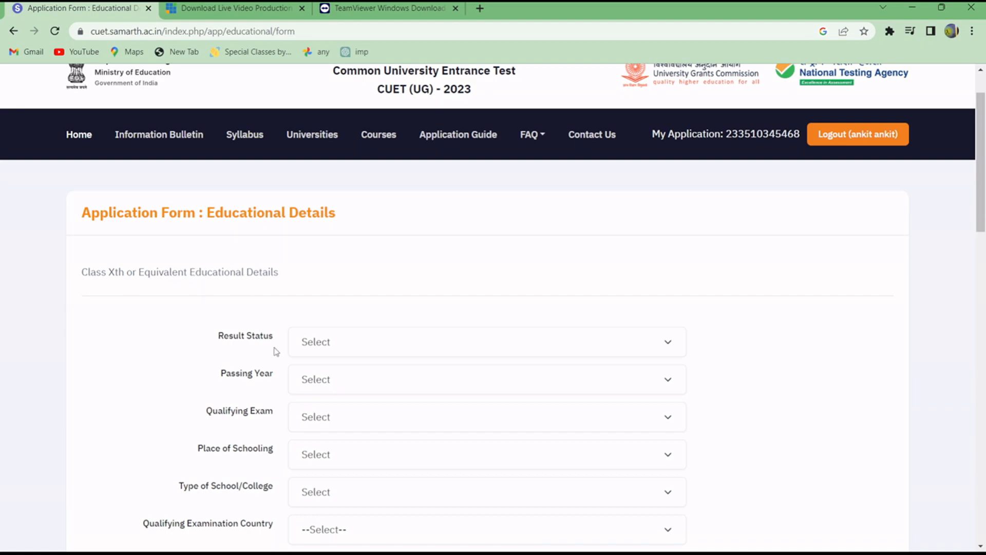
# Set the Class Xth result status to Passed and the passing year to 2021.
pyautogui.click(313, 343)
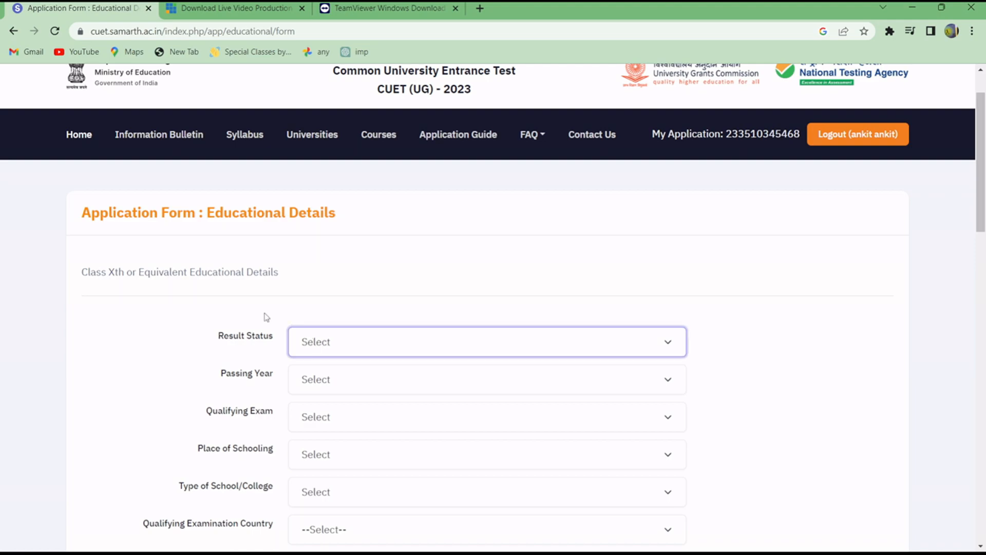
pyautogui.click(326, 376)
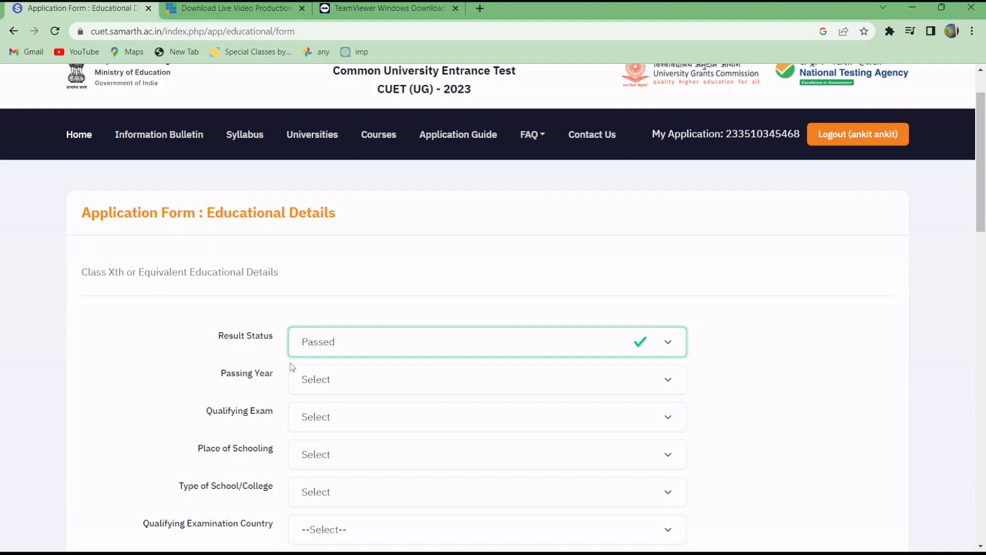
pyautogui.click(343, 389)
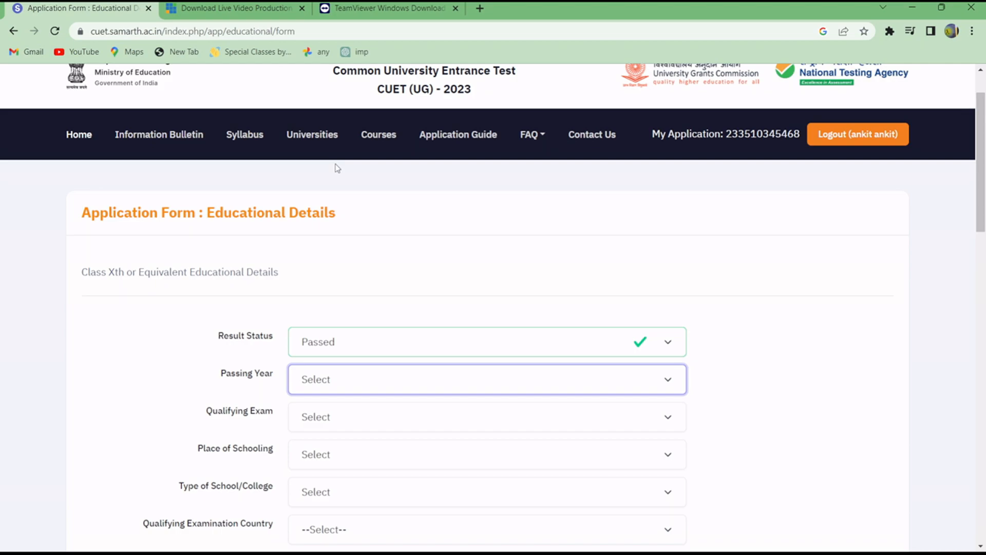
pyautogui.click(352, 116)
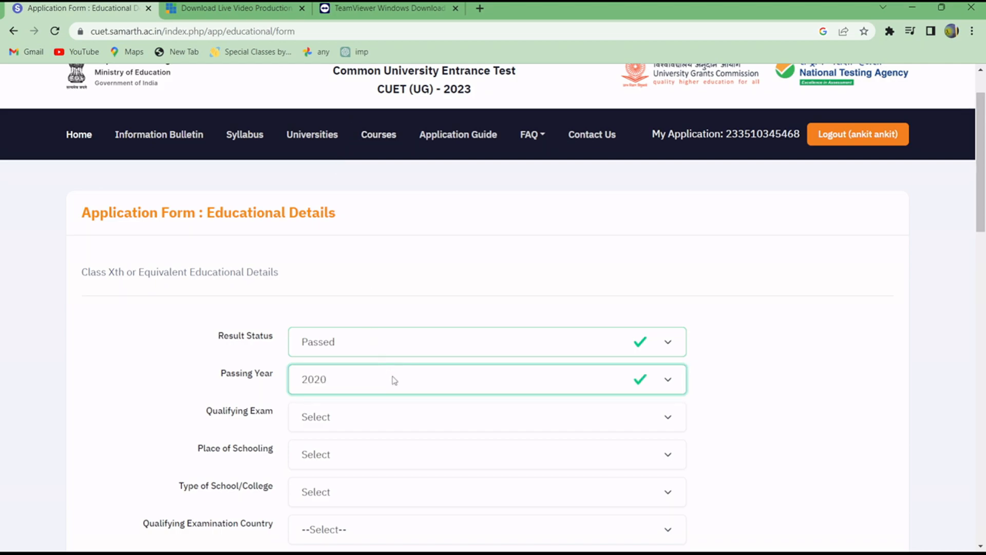
pyautogui.press('Down')
# Set the Class Xth qualifying exam to 10th or Equivalent and the place of schooling to Urban.
pyautogui.scroll(-2, 425, 398)
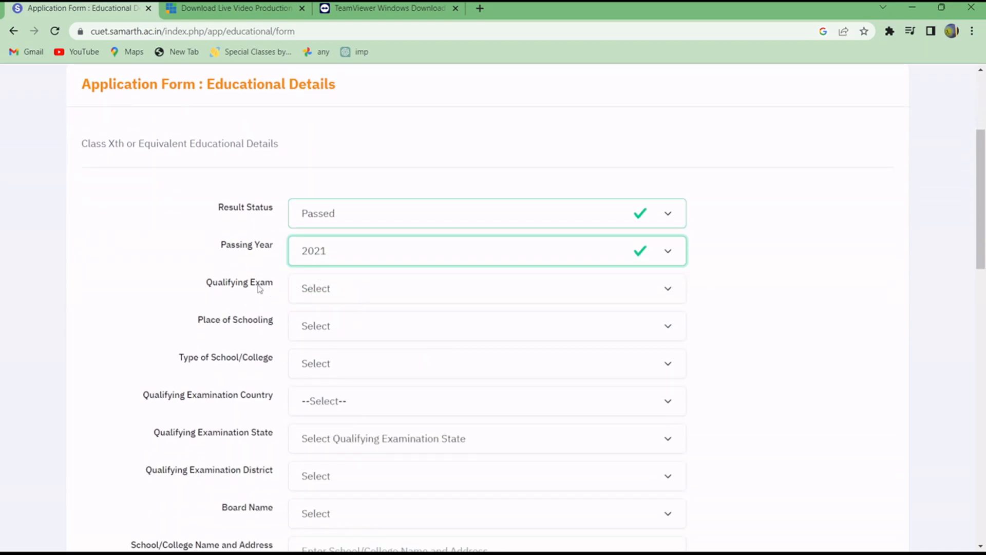
pyautogui.click(329, 289)
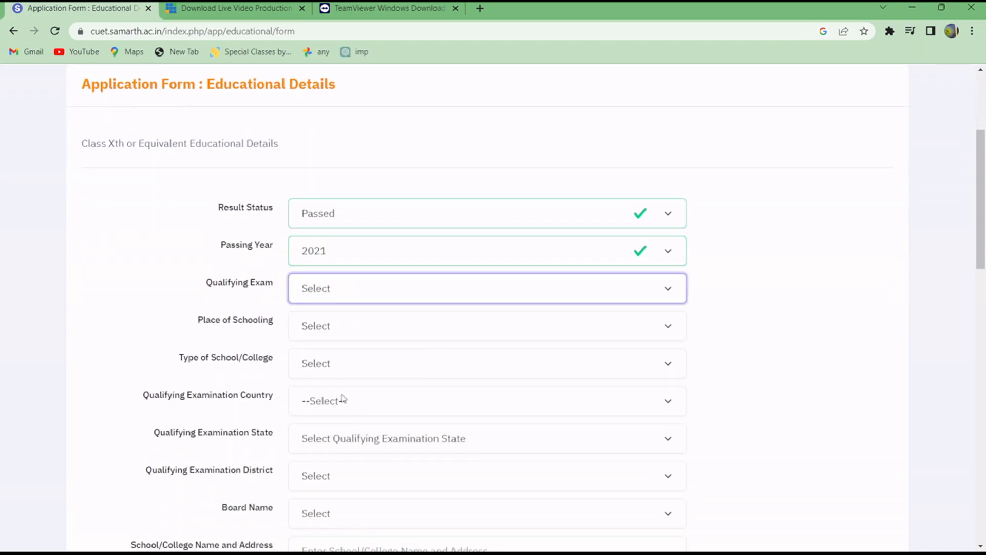
pyautogui.click(339, 329)
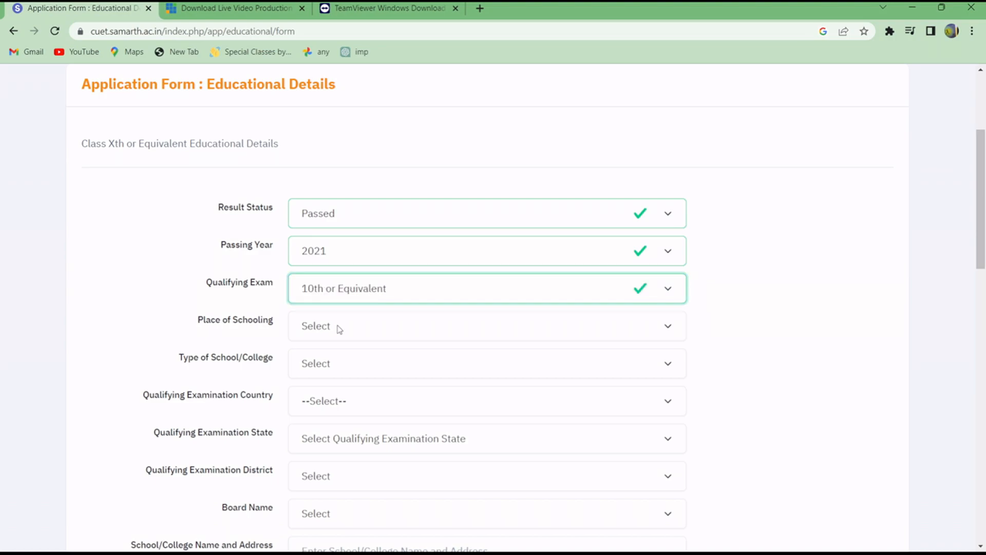
pyautogui.click(300, 330)
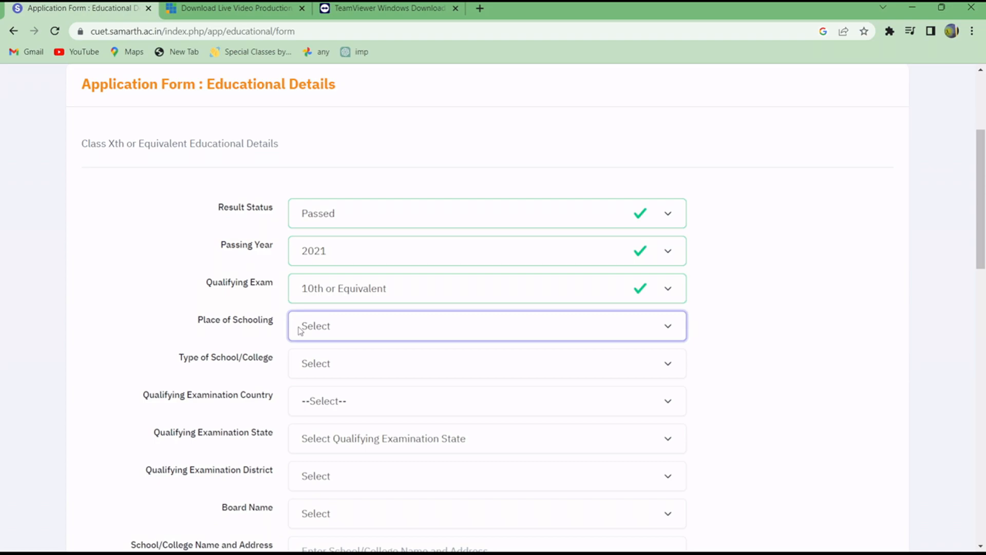
pyautogui.click(334, 363)
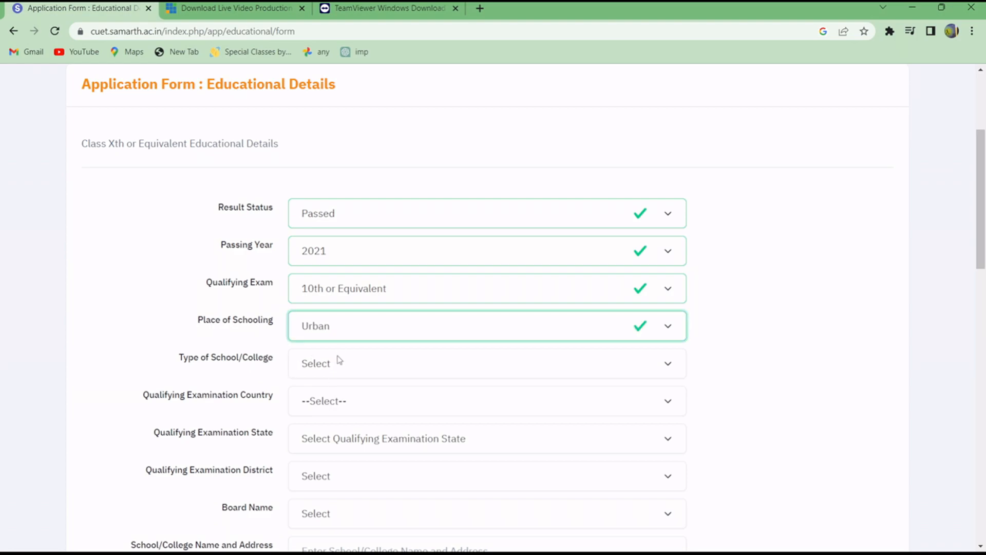
# Set the Class Xth type of school/college to Central Board of Secondary Education School.
pyautogui.click(341, 360)
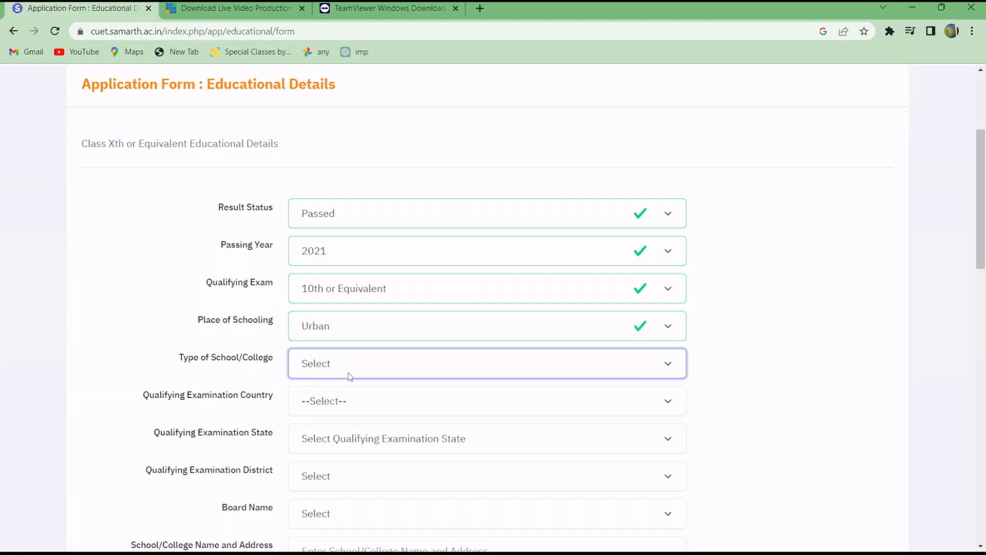
pyautogui.click(378, 482)
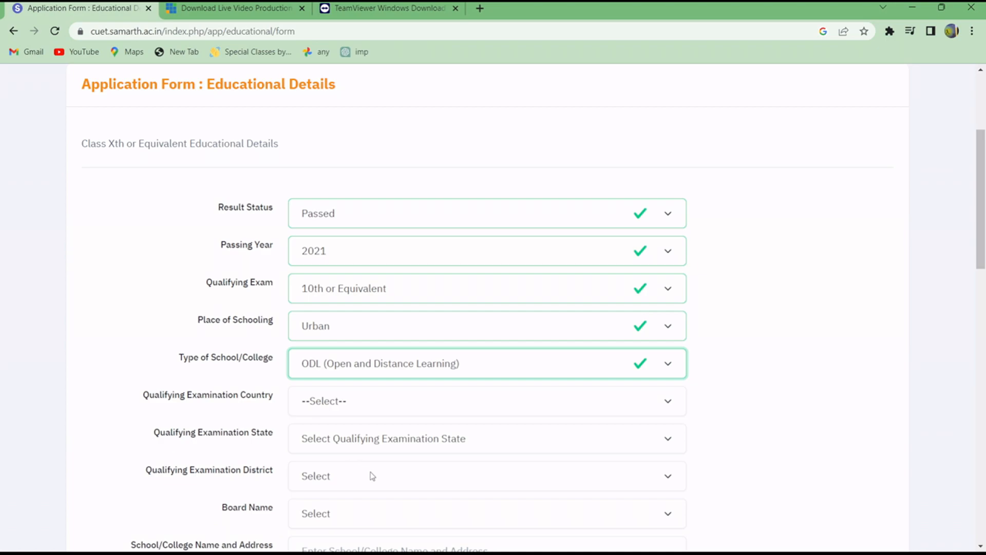
pyautogui.click(445, 478)
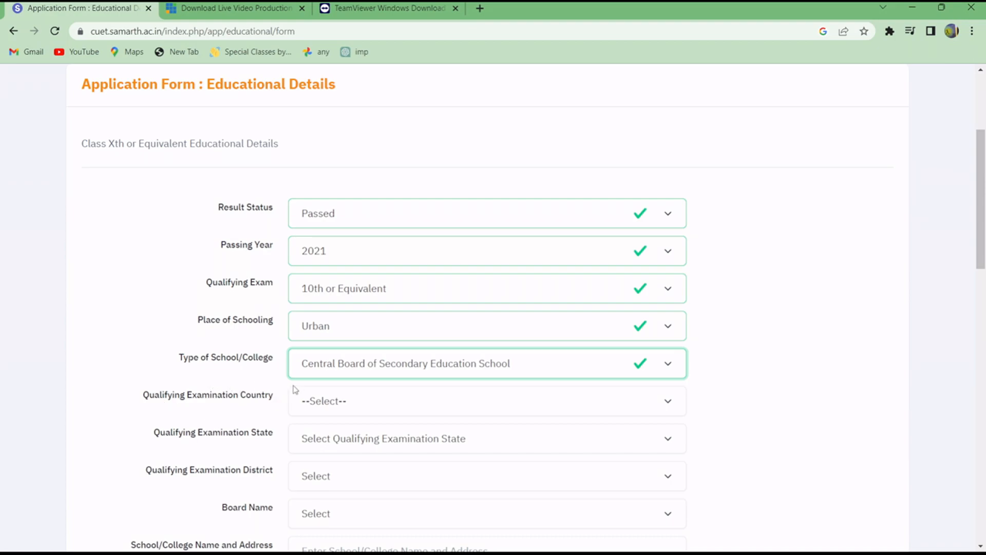
# Set the Class Xth qualifying examination country to India and the state to UTTAR PRADESH.
pyautogui.click(354, 404)
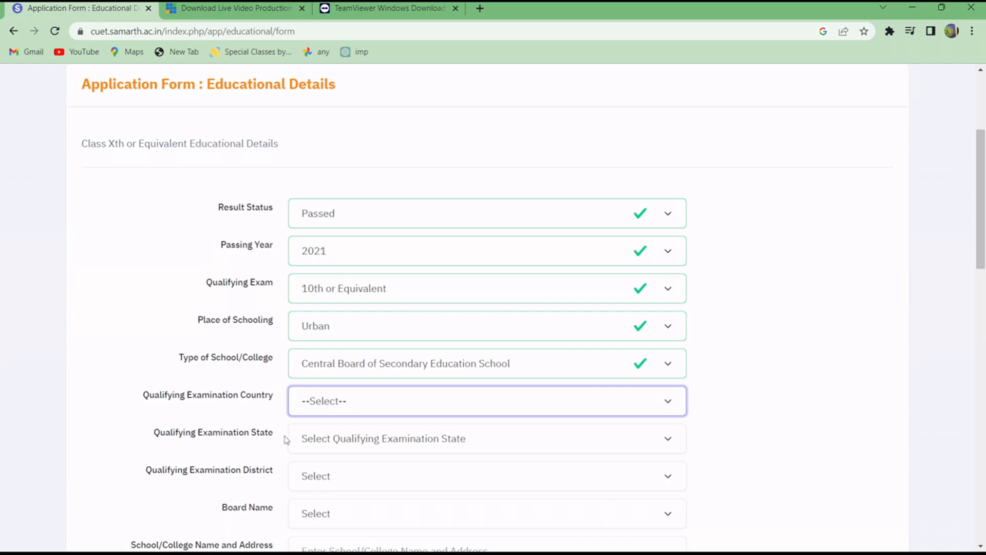
pyautogui.click(323, 436)
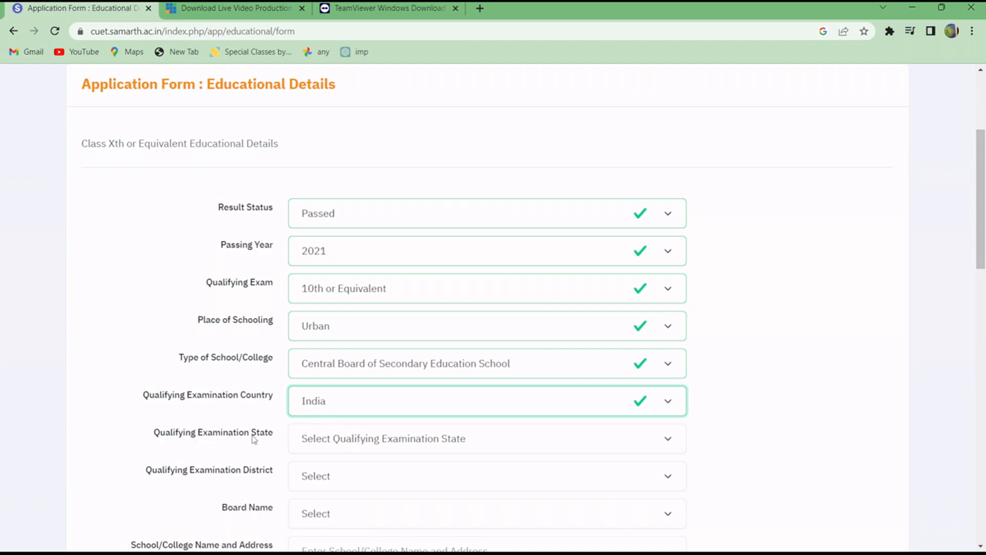
pyautogui.click(313, 439)
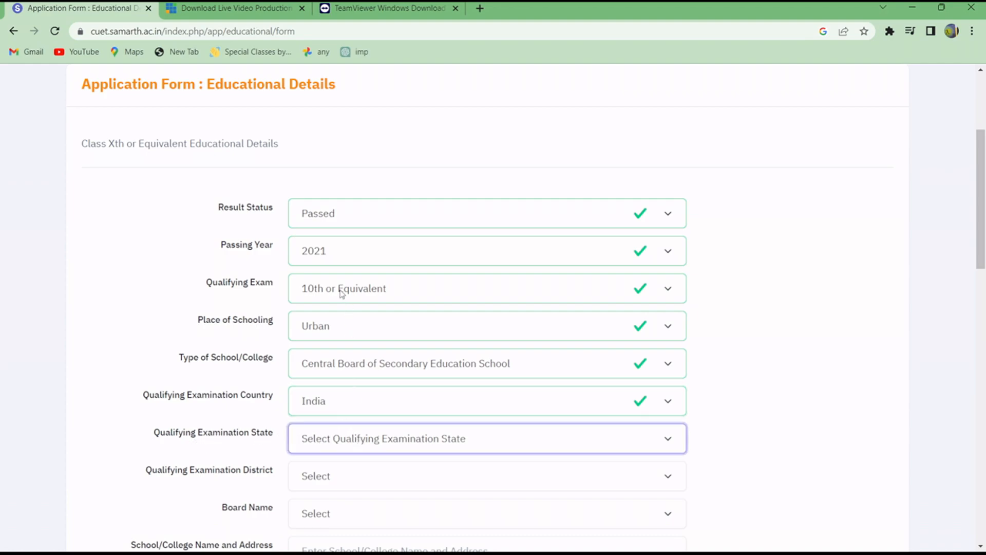
pyautogui.click(374, 385)
# Set the Class Xth qualifying examination district to GAUTAM BUDDHA NAGAR.
pyautogui.scroll(-2, 367, 413)
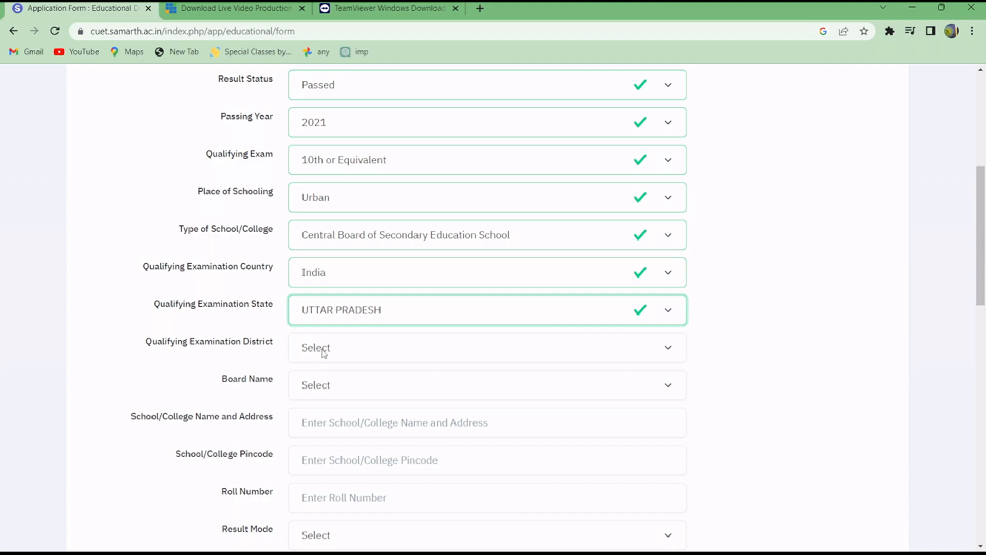
pyautogui.click(342, 354)
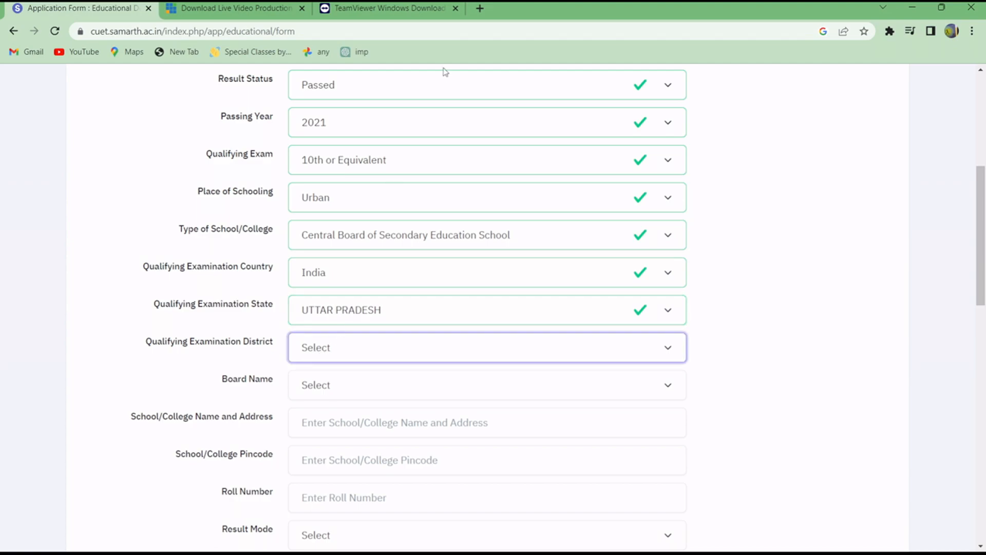
pyautogui.click(404, 68)
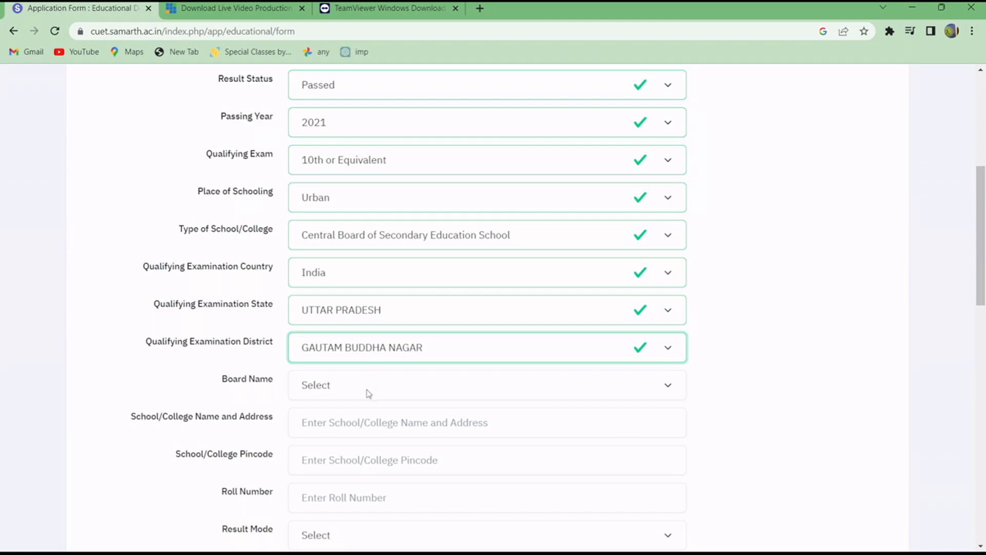
# Set the Class Xth board name to CENTRAL BOARD OF SECONDARY EDUCATION.
pyautogui.click(338, 387)
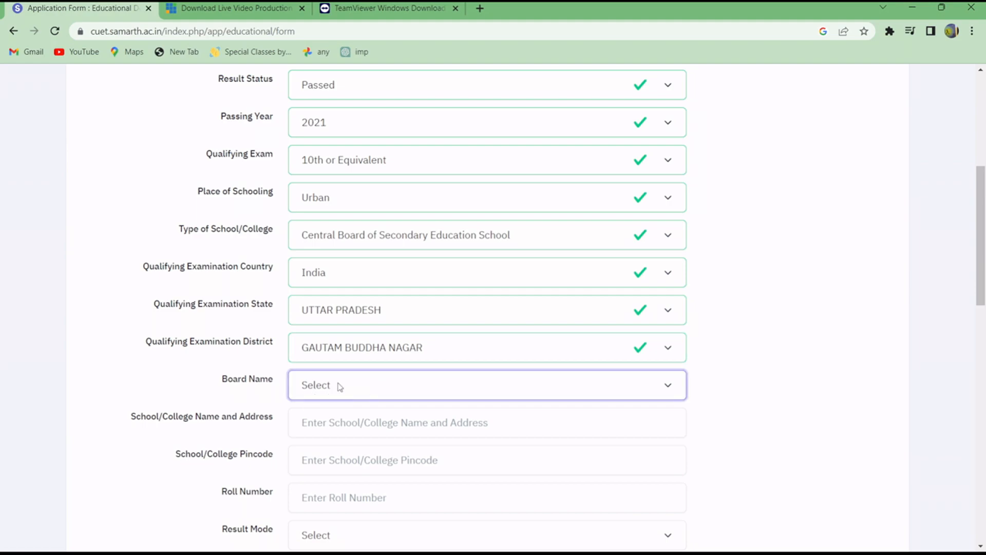
pyautogui.press('c')
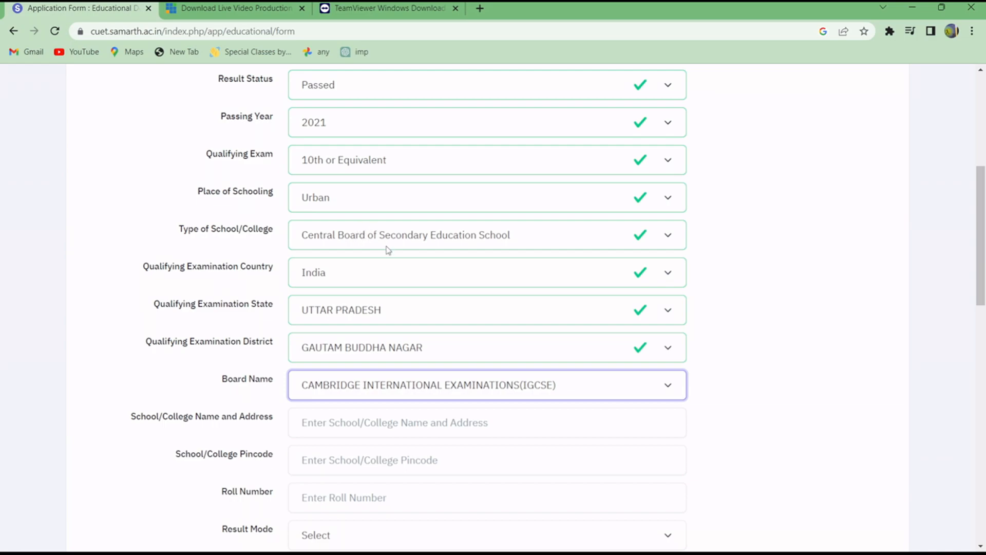
pyautogui.click(414, 250)
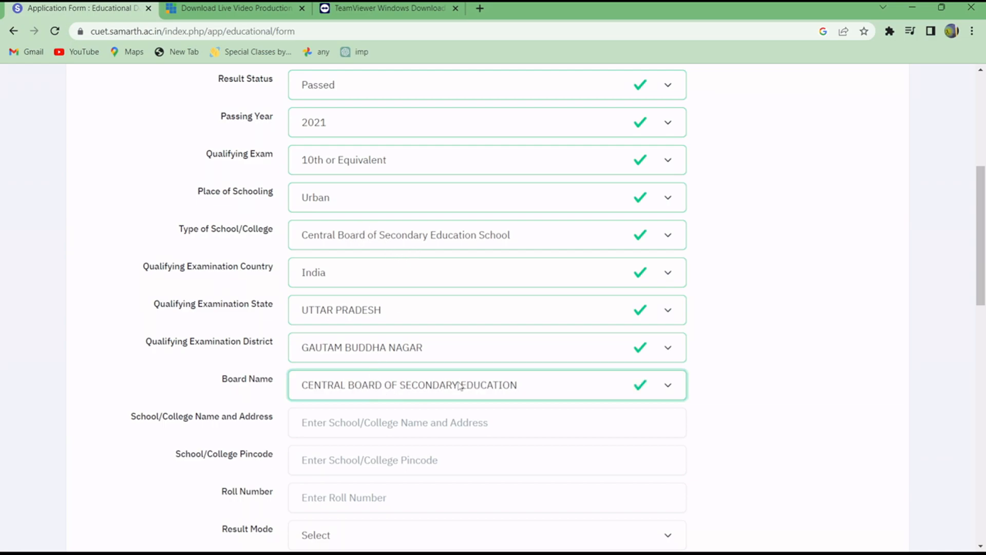
pyautogui.click(541, 387)
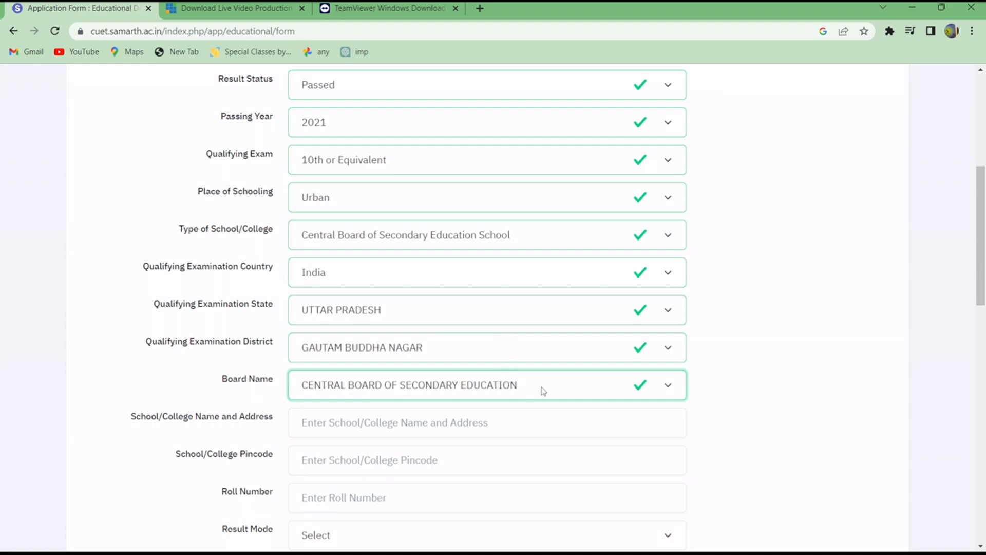
pyautogui.click(492, 302)
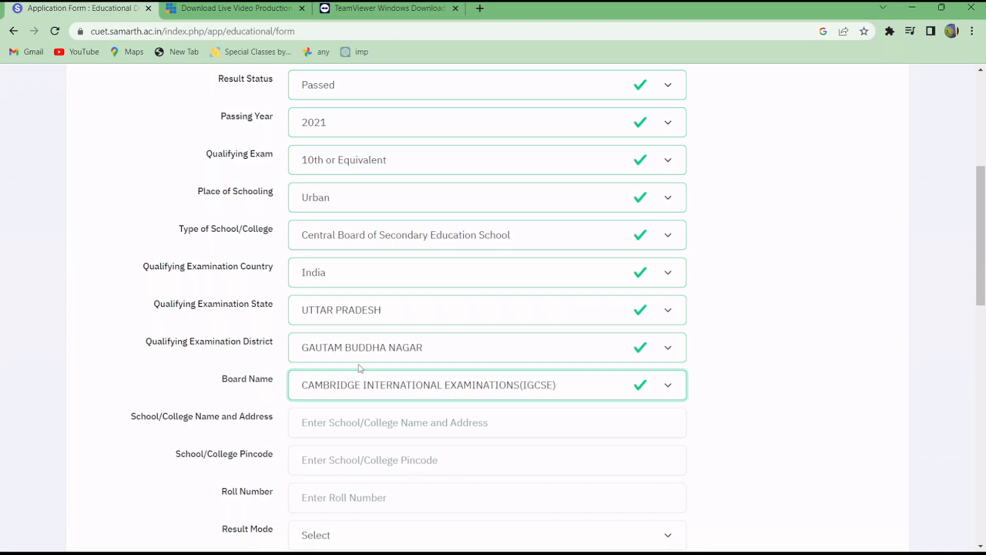
pyautogui.press('c')
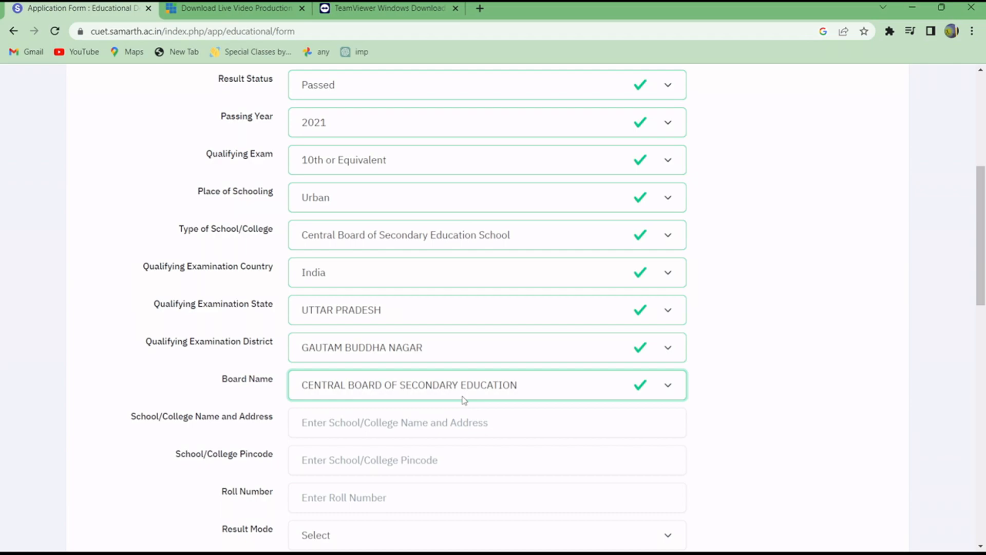
# Enter "bssdbdf" as the Class Xth school name and address, and fill in the school pincode from the saved entries.
pyautogui.scroll(-1, 463, 401)
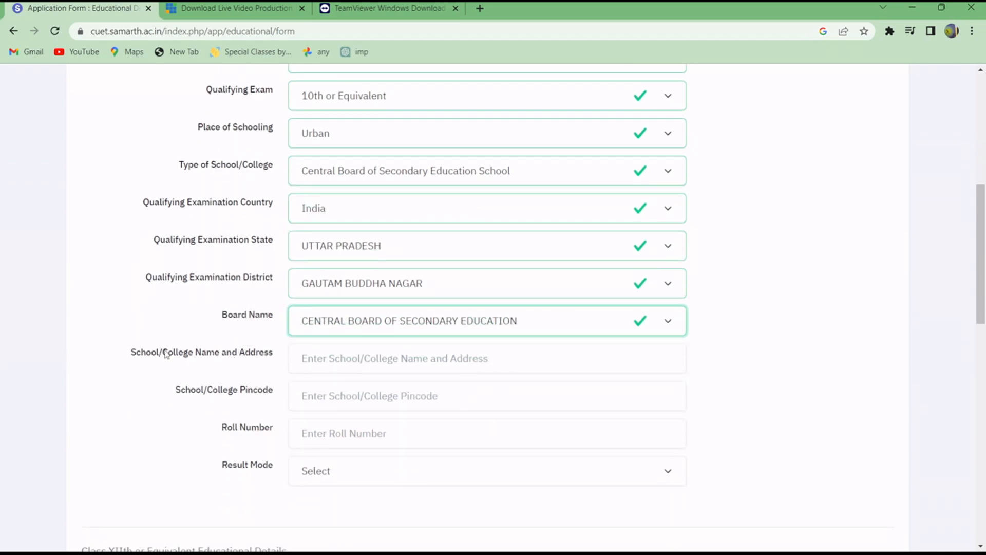
pyautogui.click(327, 357)
pyautogui.write('bssdbdf')
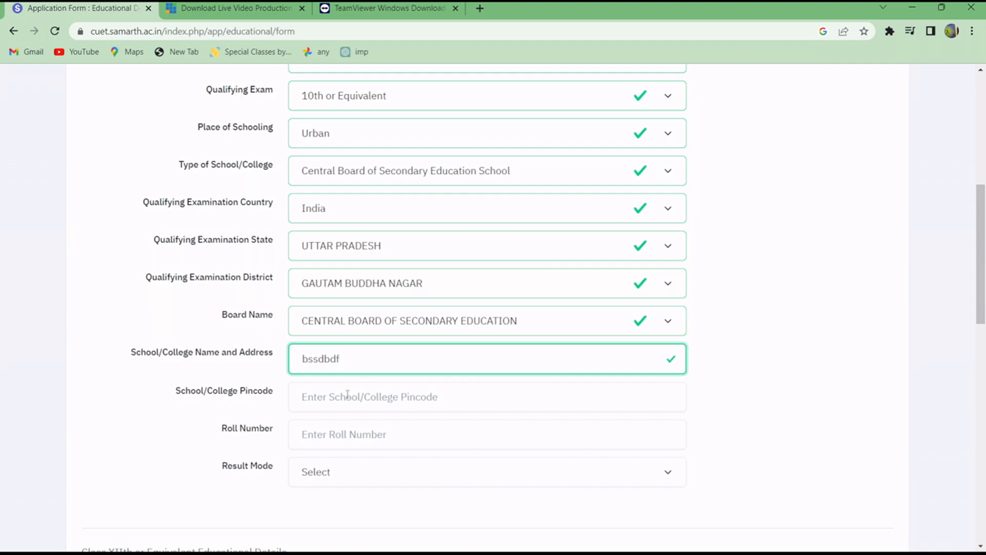
pyautogui.click(345, 396)
pyautogui.click(372, 440)
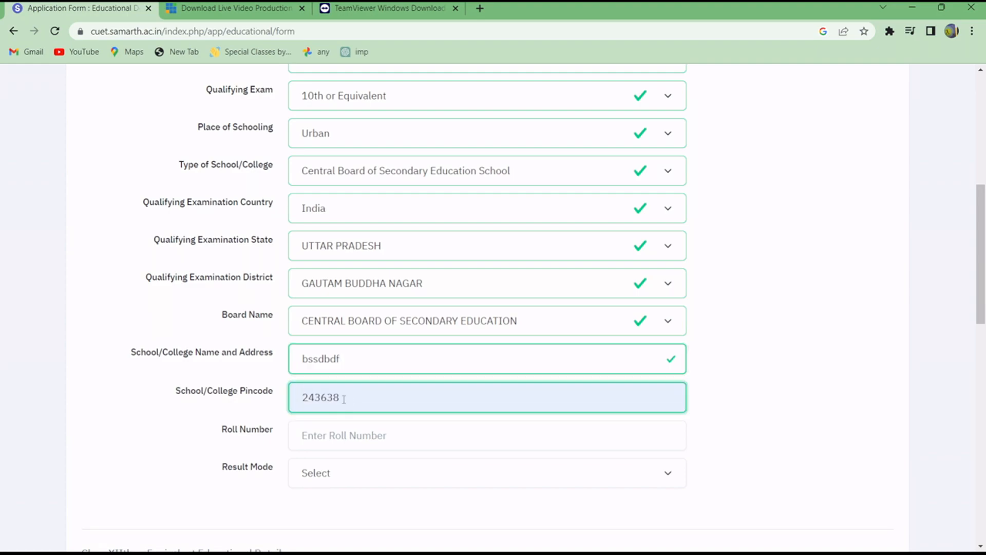
pyautogui.moveTo(344, 398); pyautogui.dragTo(291, 393)
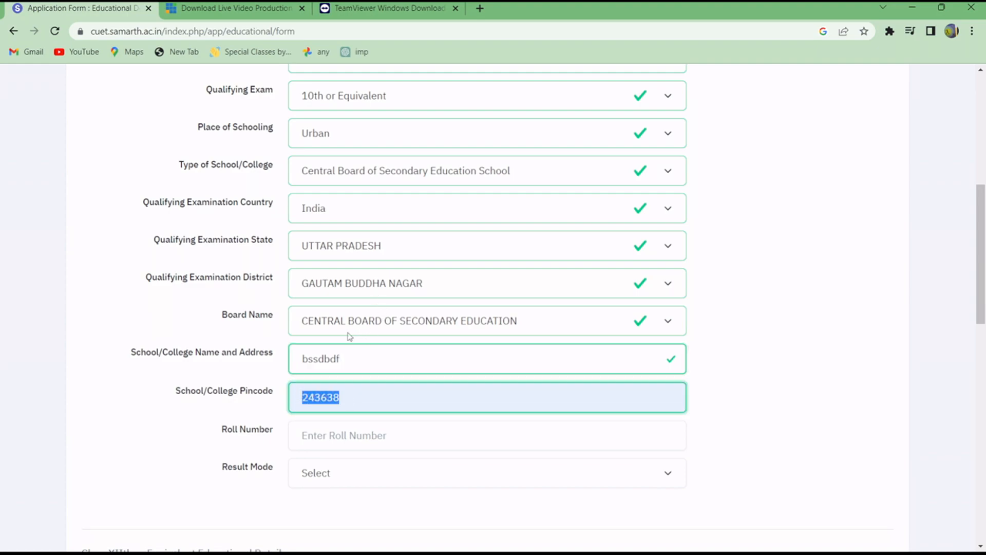
pyautogui.click(189, 423)
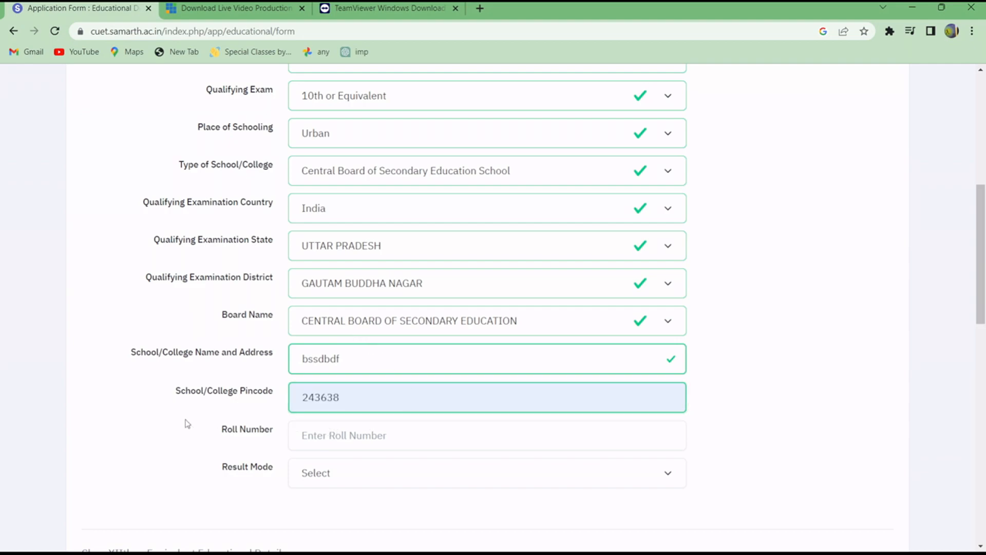
# Fill in the Class Xth roll number from the saved entries and set the result mode to Grade.
pyautogui.click(359, 432)
pyautogui.click(396, 463)
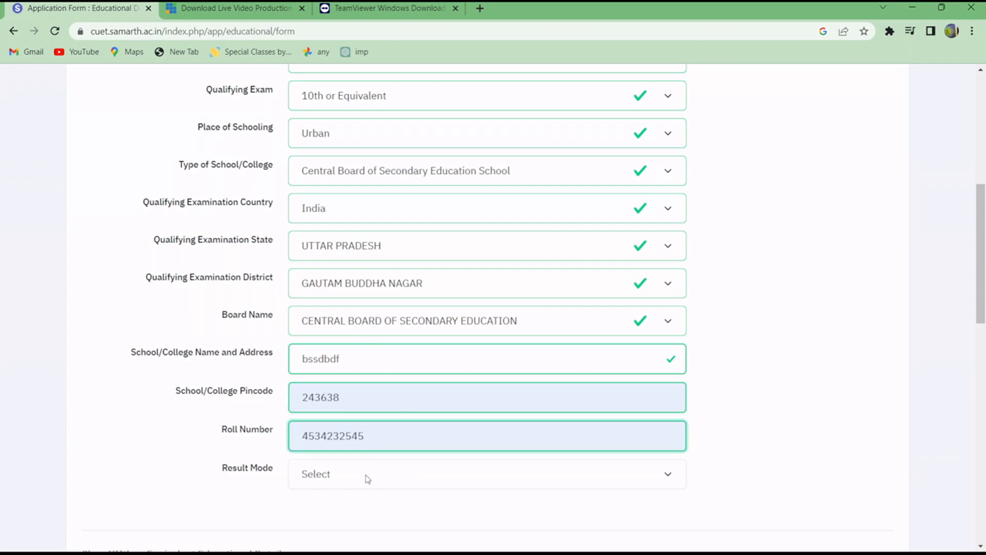
pyautogui.scroll(-1, 355, 469)
pyautogui.scroll(-2, 355, 469)
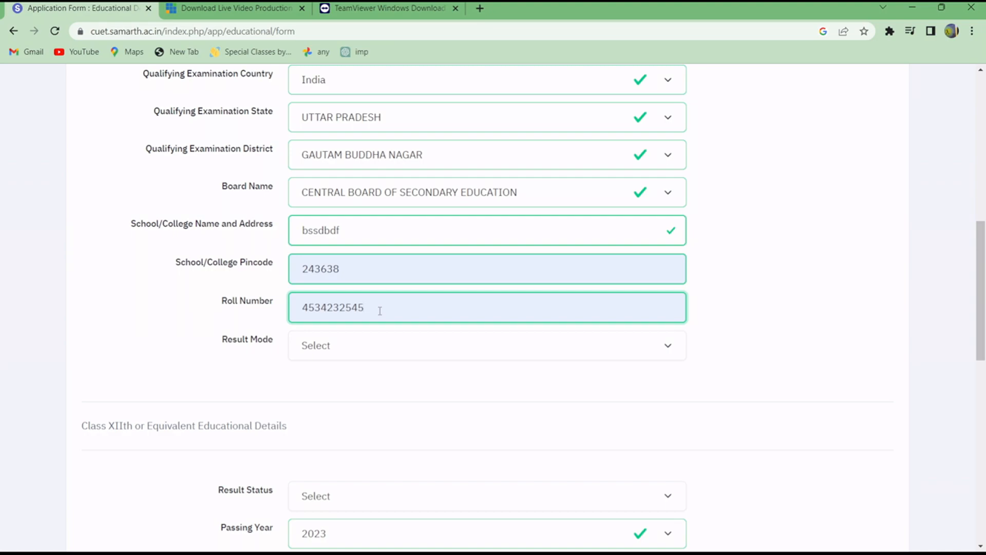
pyautogui.click(363, 345)
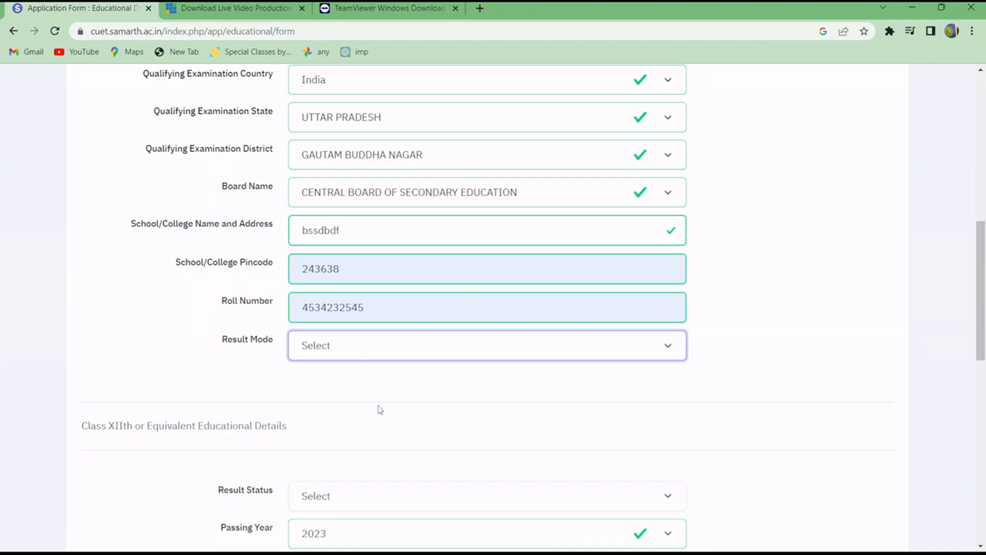
pyautogui.press('Down')
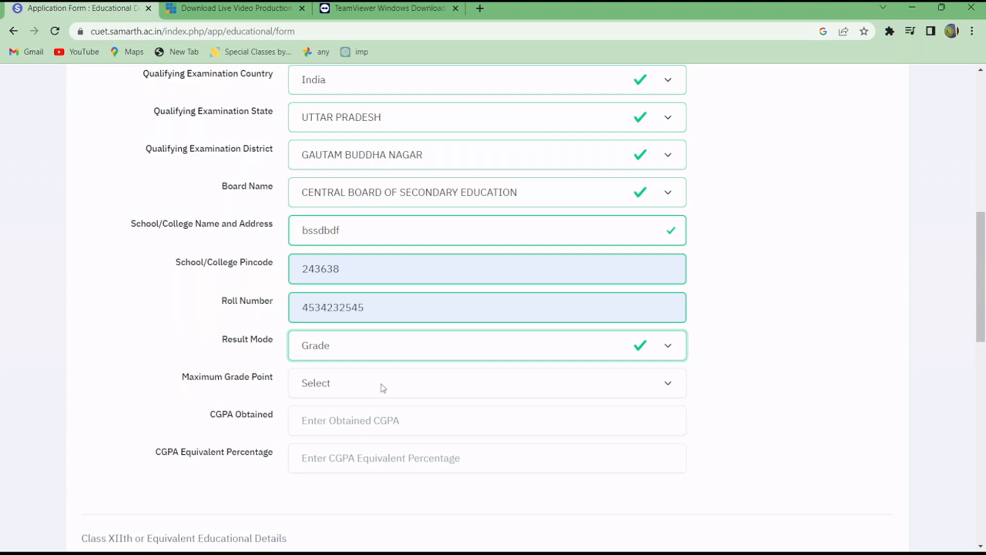
# Set the Class Xth maximum grade point to 10.00, the CGPA obtained to 10 and the CGPA equivalent percentage to 95.
pyautogui.press('Tab')
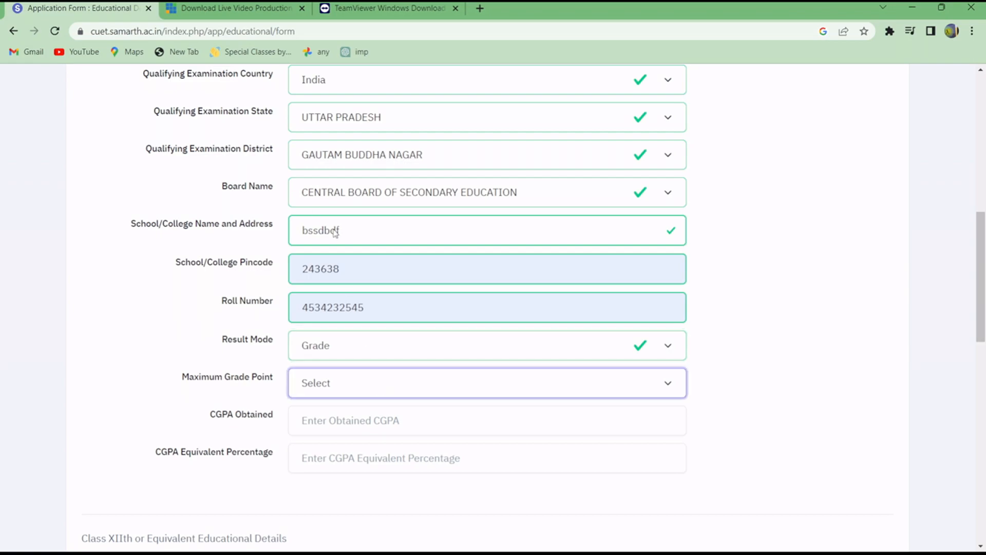
pyautogui.press('Down')
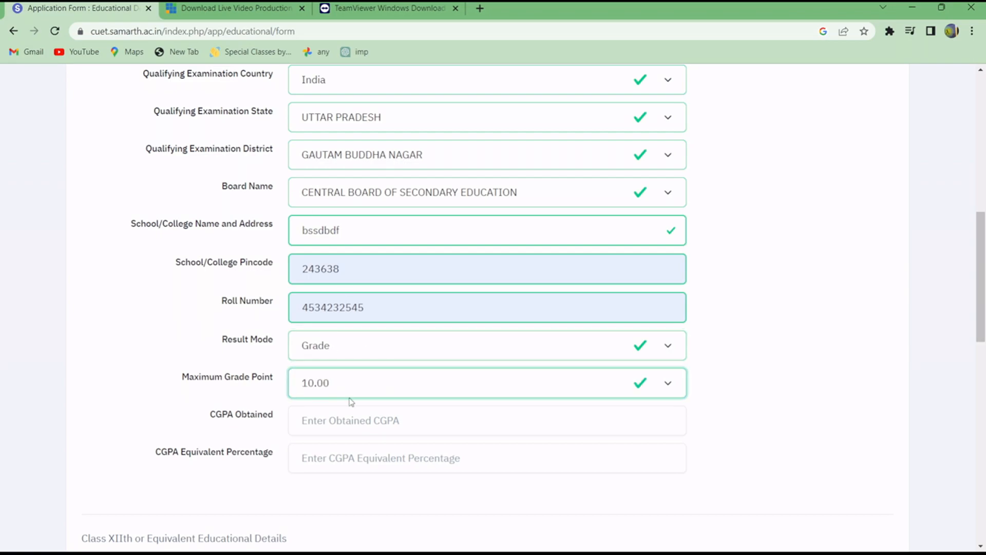
pyautogui.click(364, 419)
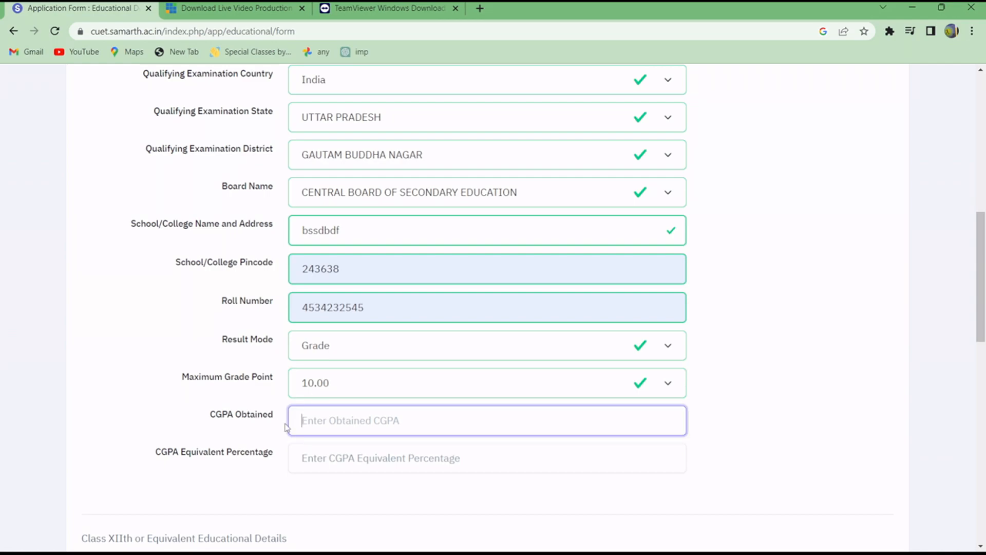
pyautogui.write('10')
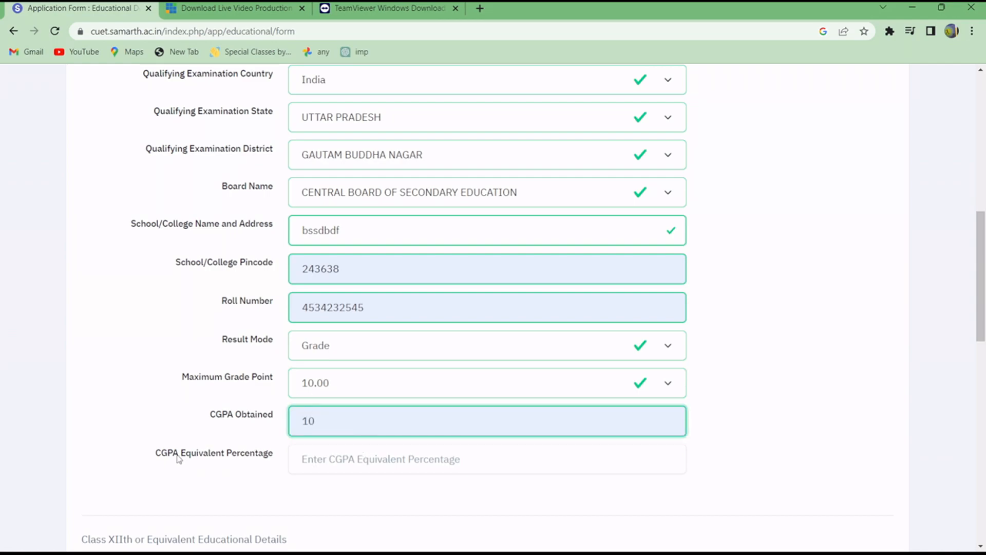
pyautogui.click(340, 468)
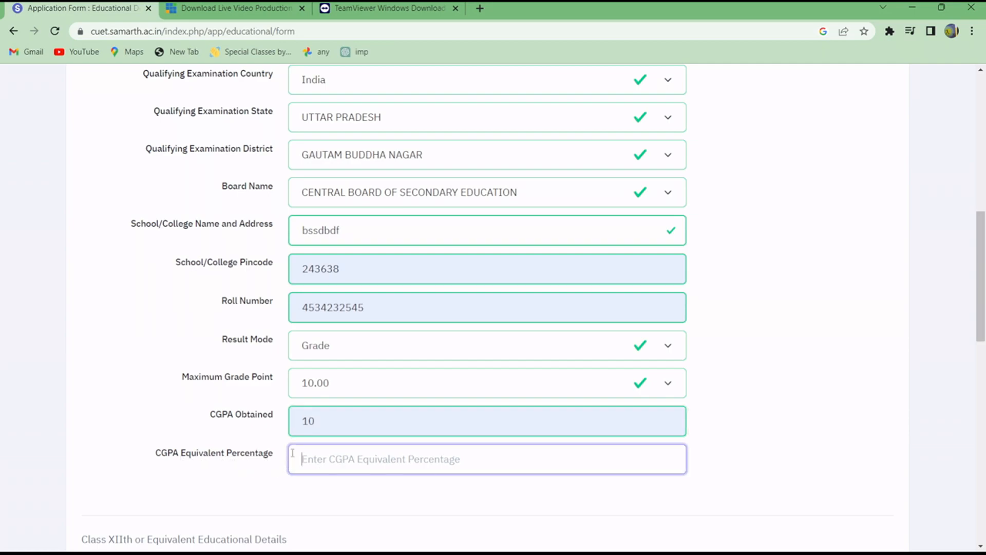
pyautogui.write('95')
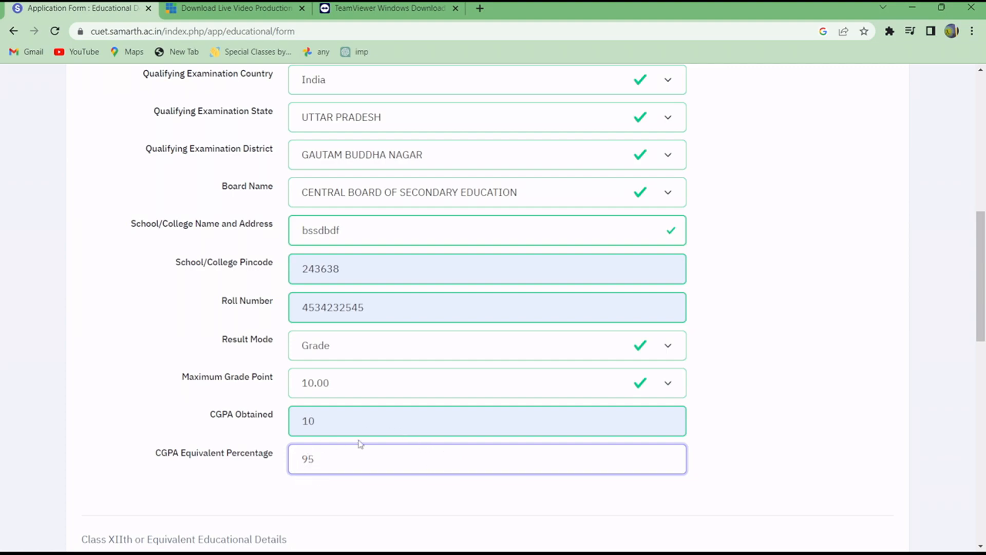
# Set the result status in the Class XIIth or Equivalent Educational Details to Appearing.
pyautogui.scroll(-1, 368, 443)
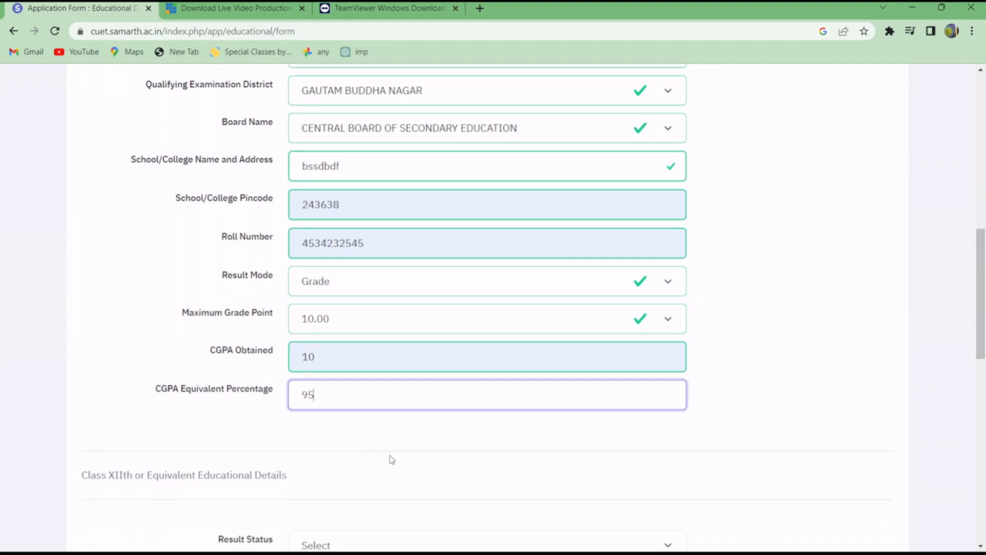
pyautogui.scroll(-1, 471, 432)
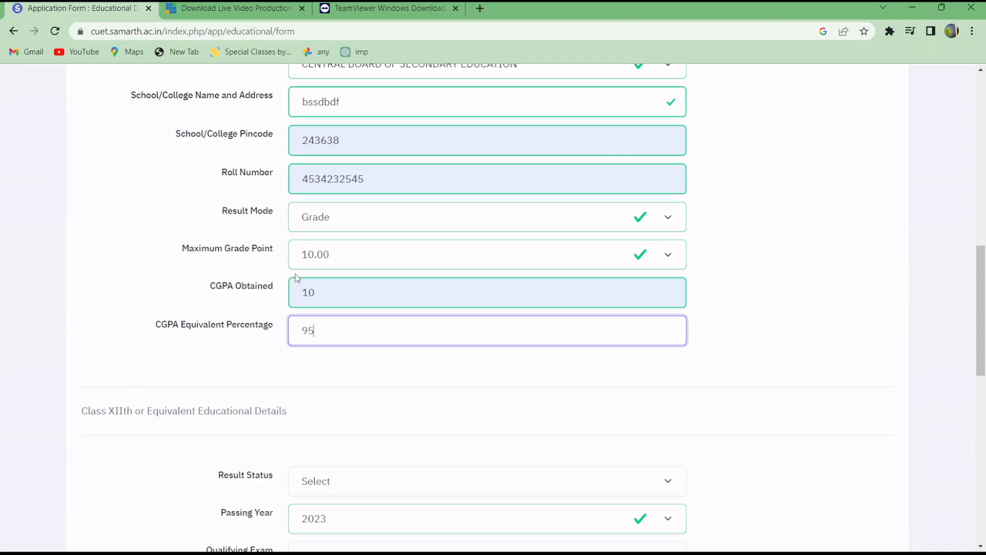
pyautogui.scroll(-1, 387, 396)
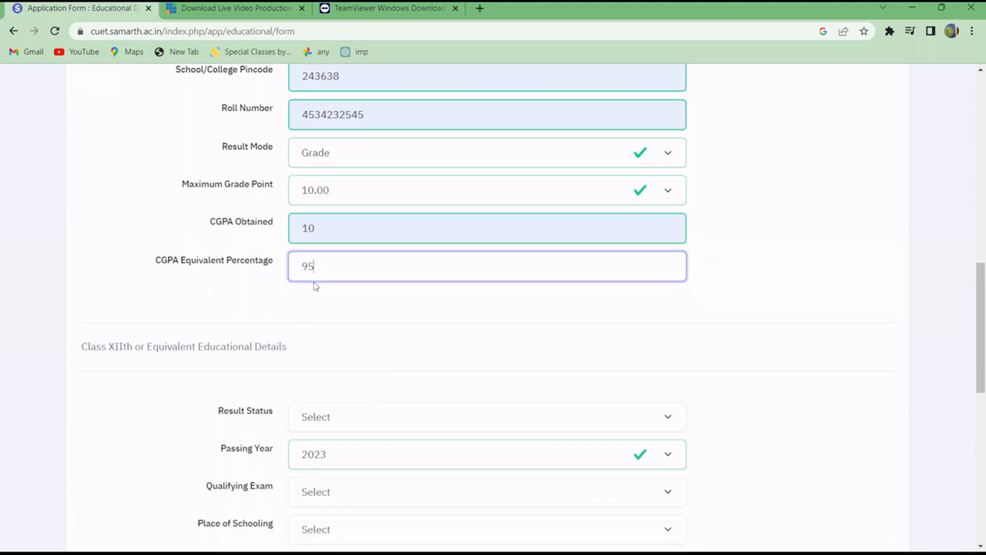
pyautogui.scroll(8, 316, 287)
pyautogui.scroll(-5, 321, 162)
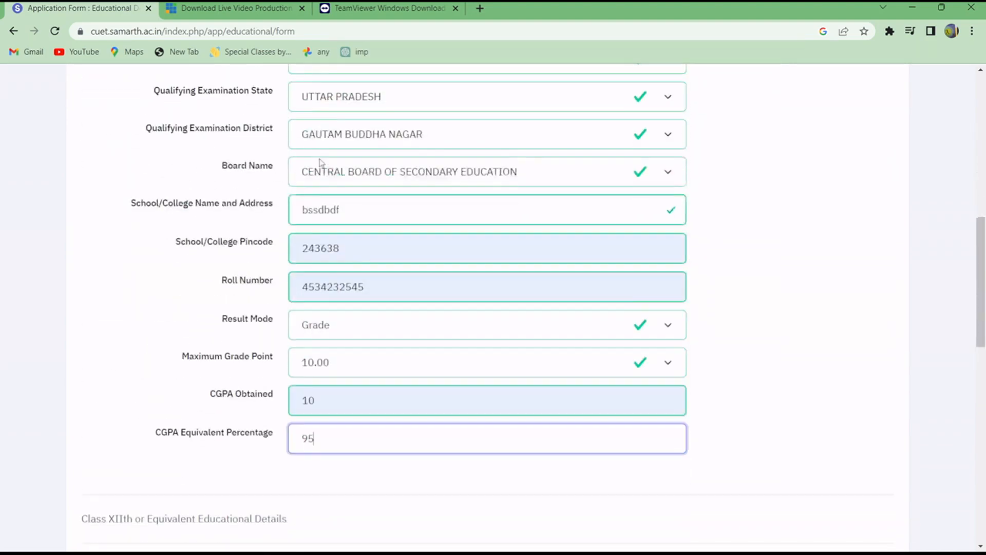
pyautogui.scroll(-6, 320, 162)
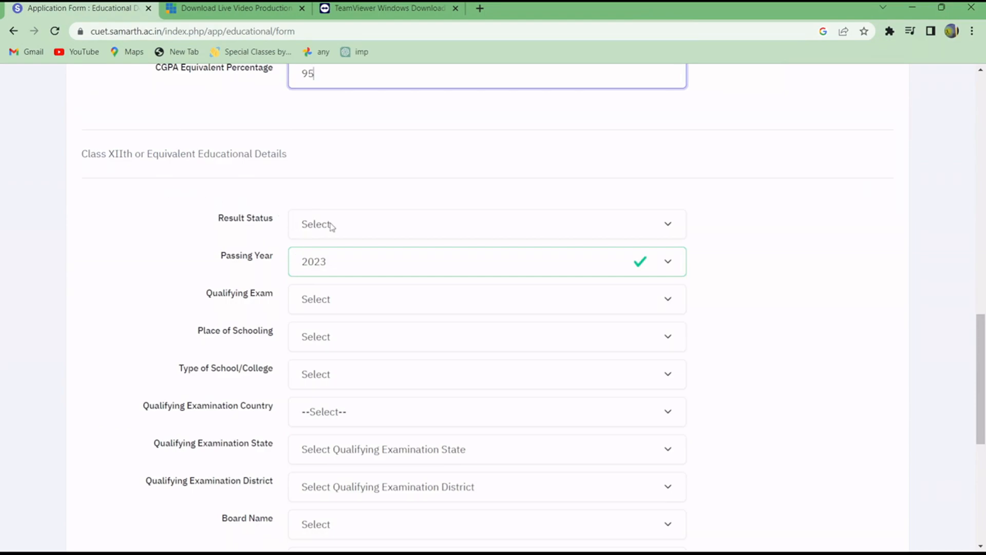
pyautogui.click(341, 227)
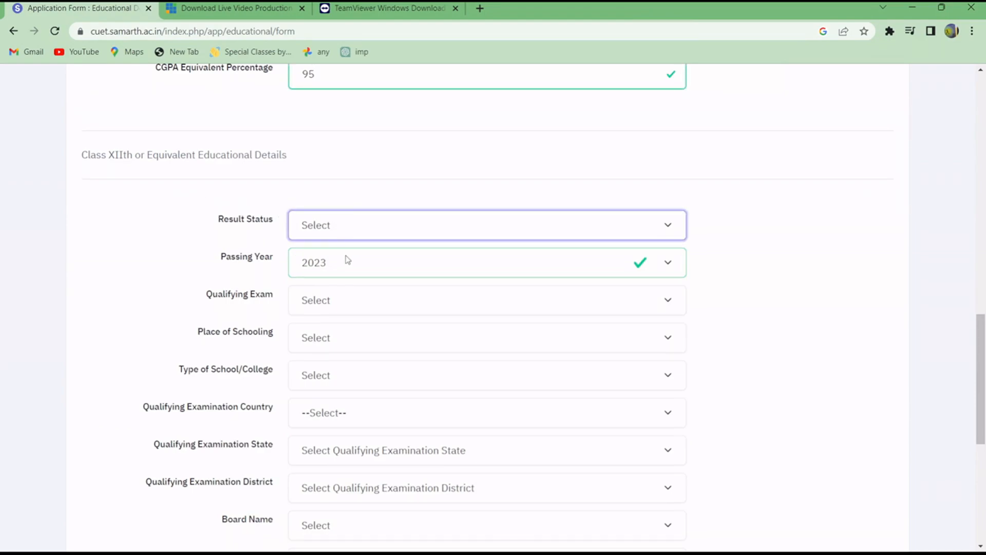
pyautogui.click(271, 196)
pyautogui.click(344, 232)
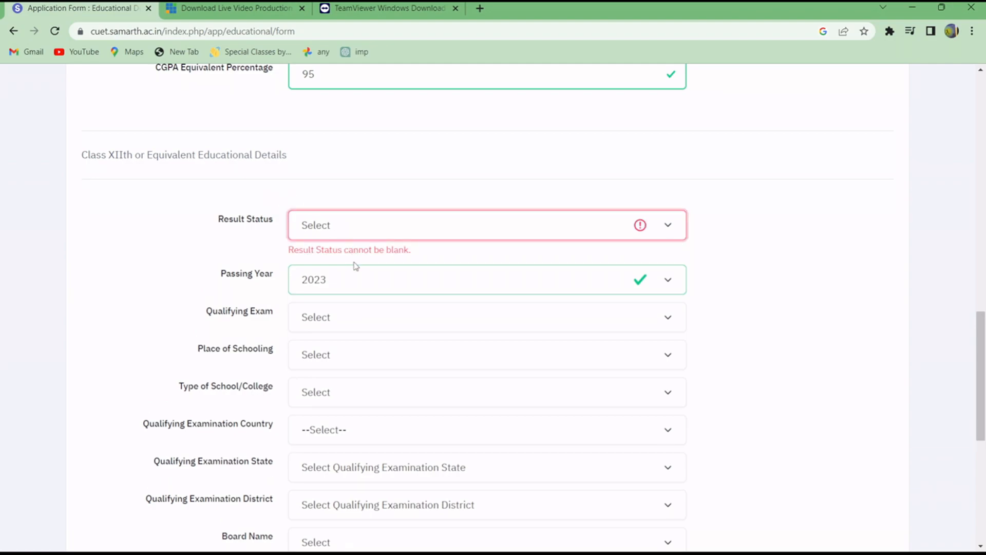
pyautogui.click(356, 266)
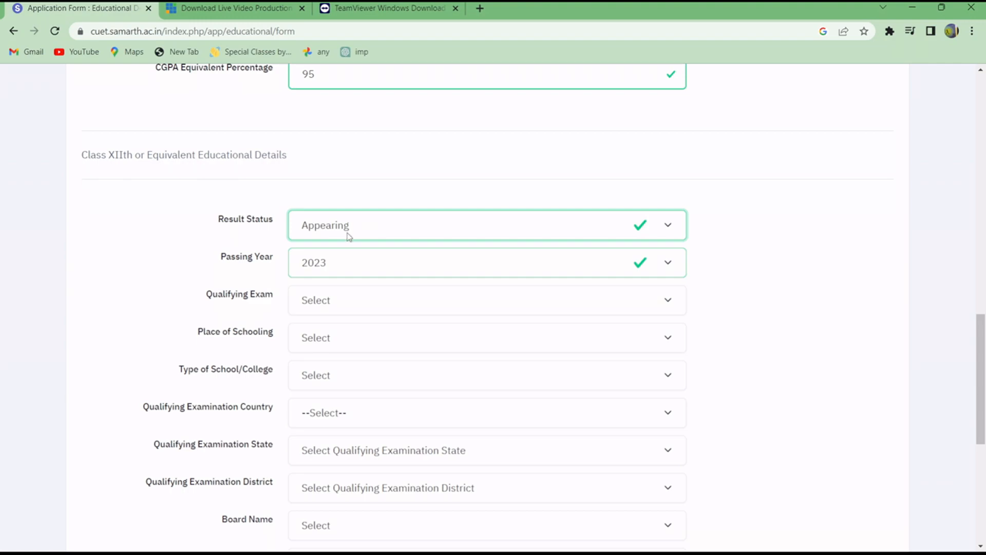
pyautogui.click(371, 274)
pyautogui.click(372, 231)
pyautogui.click(386, 262)
# Set the Class XIIth qualifying exam to 12th or Equivalent and the place of schooling to Urban.
pyautogui.click(338, 300)
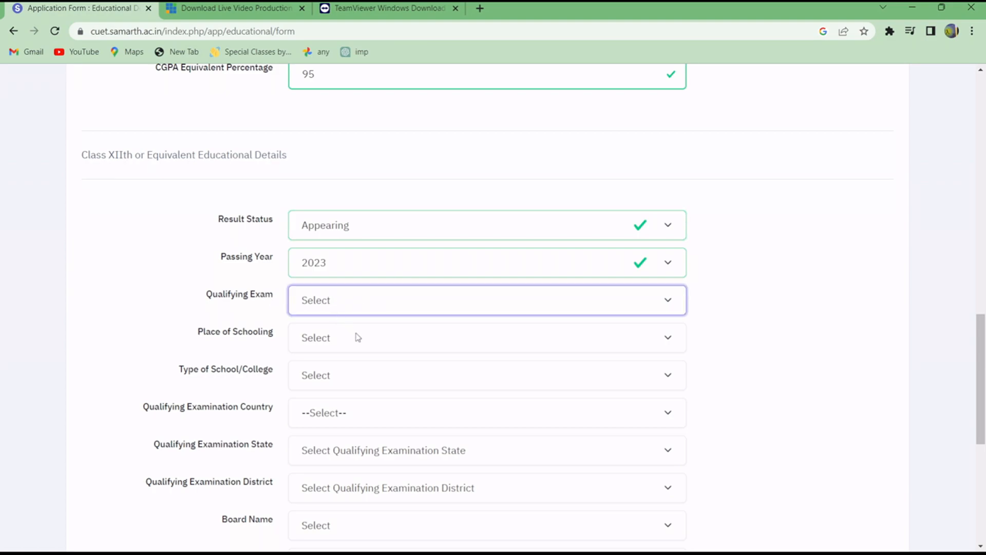
pyautogui.click(356, 334)
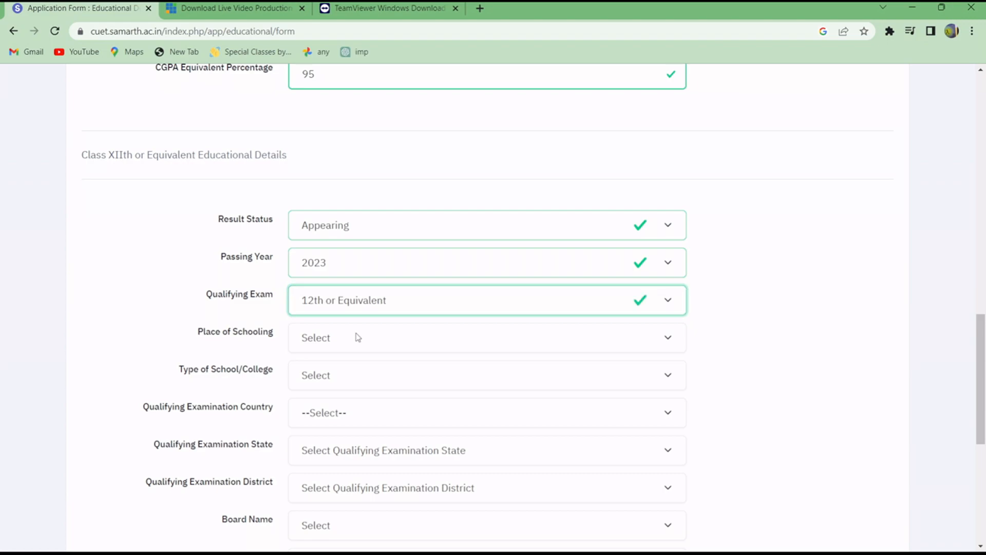
pyautogui.click(339, 347)
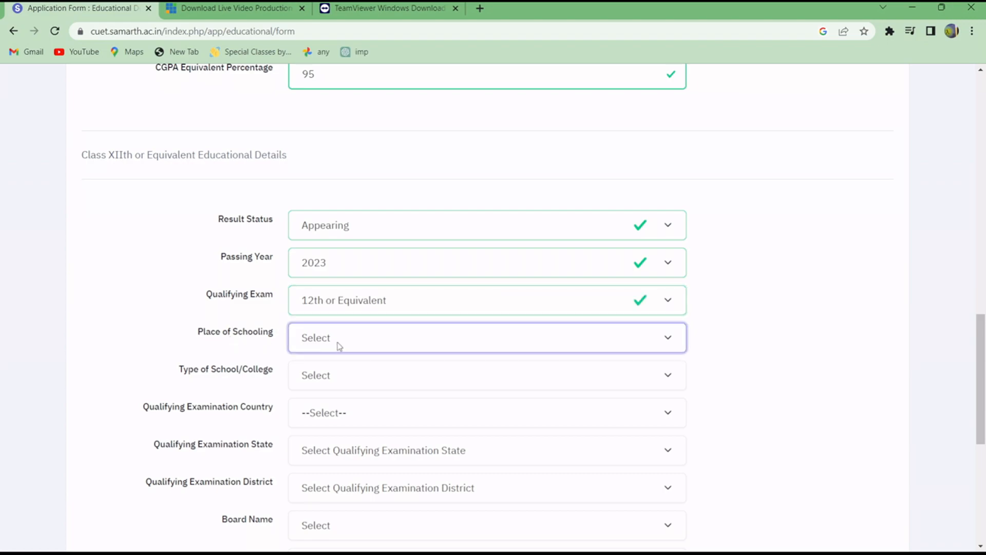
pyautogui.click(353, 378)
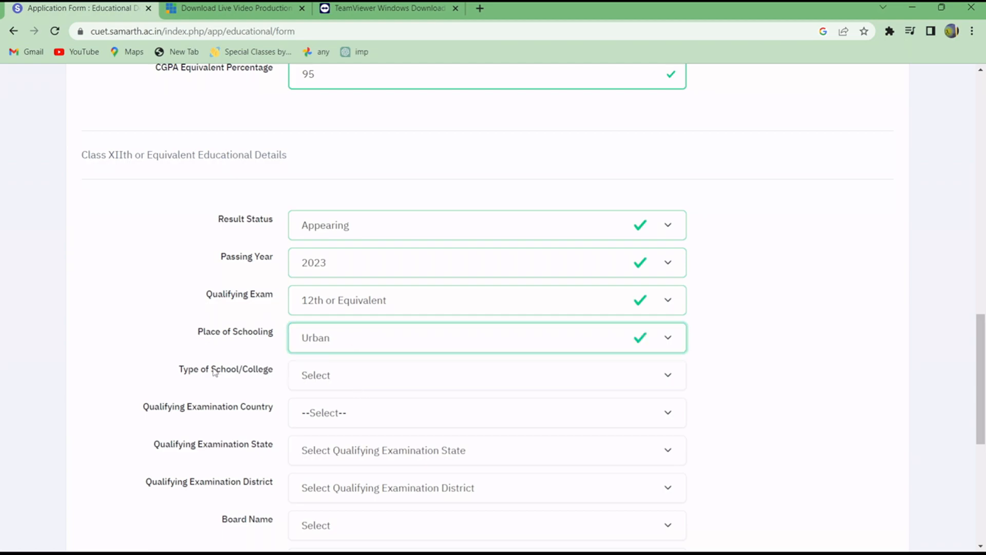
# Set the Class XIIth school type to Central Board of Secondary Education School and the qualifying examination country to India.
pyautogui.click(323, 379)
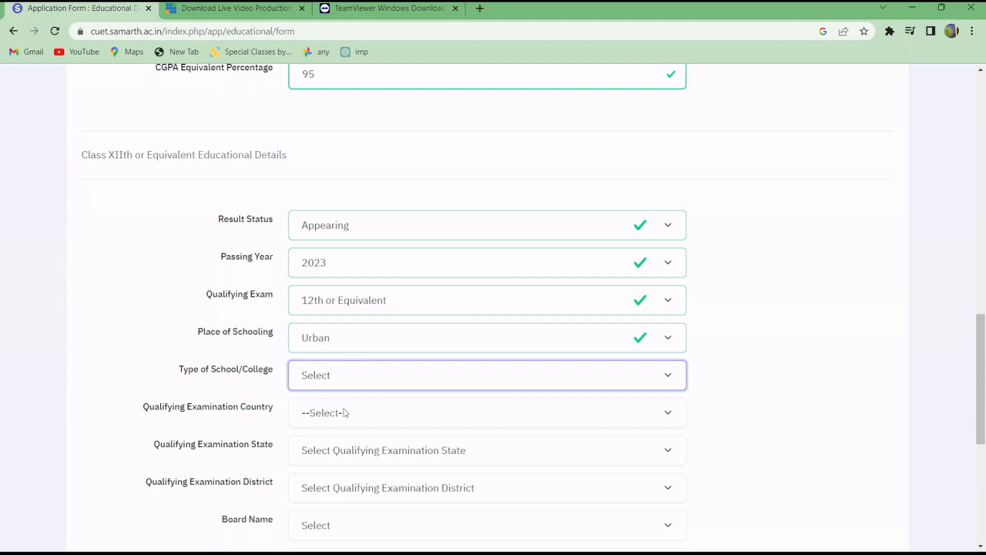
pyautogui.click(420, 492)
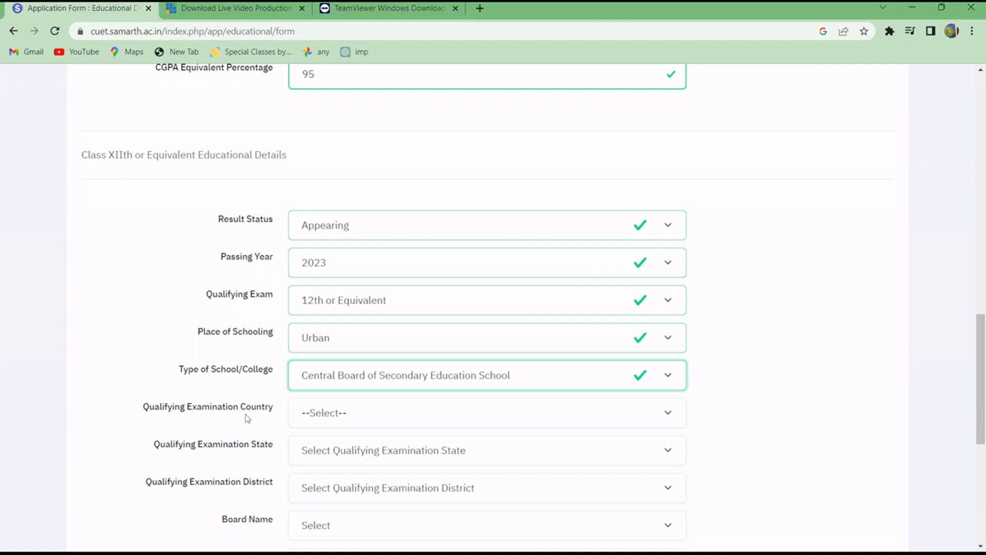
pyautogui.click(374, 411)
pyautogui.click(354, 450)
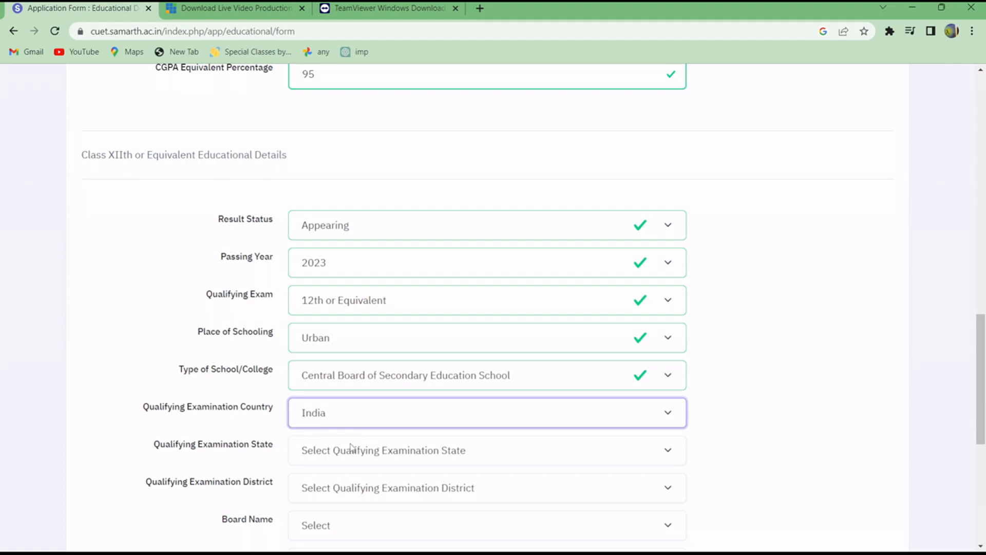
# Set the Class XIIth qualifying examination state to UTTAR PRADESH and the district to GAUTAM BUDDHA NAGAR.
pyautogui.scroll(-3, 353, 450)
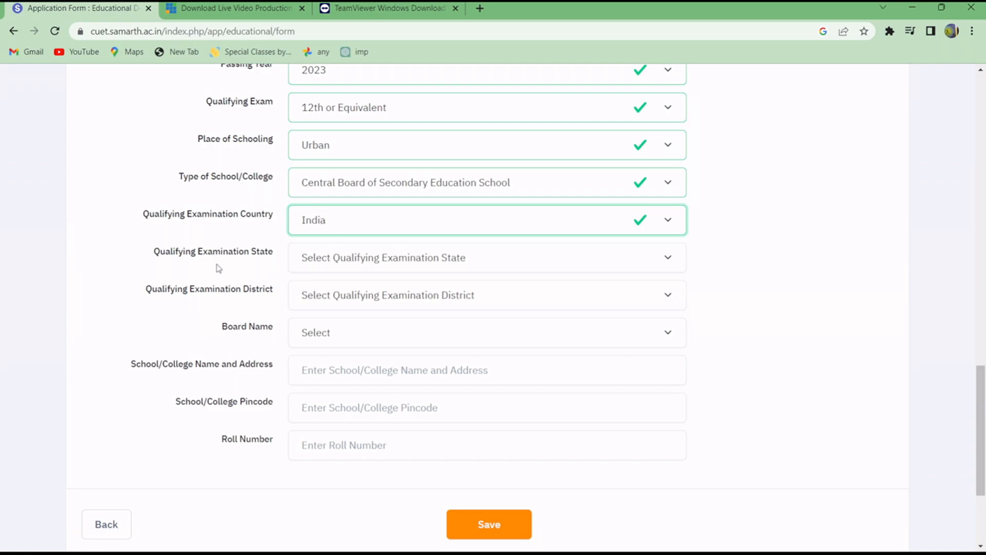
pyautogui.click(328, 263)
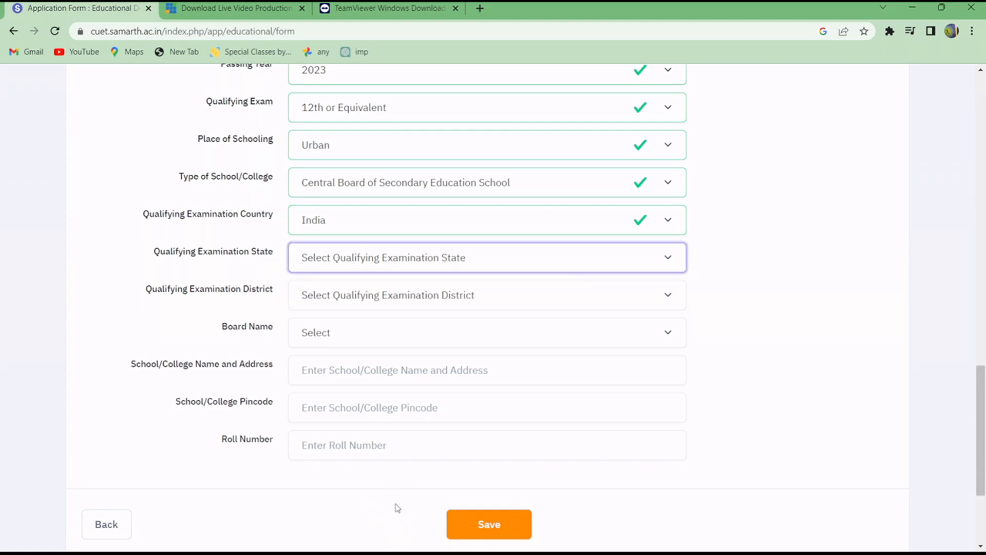
pyautogui.press('u')
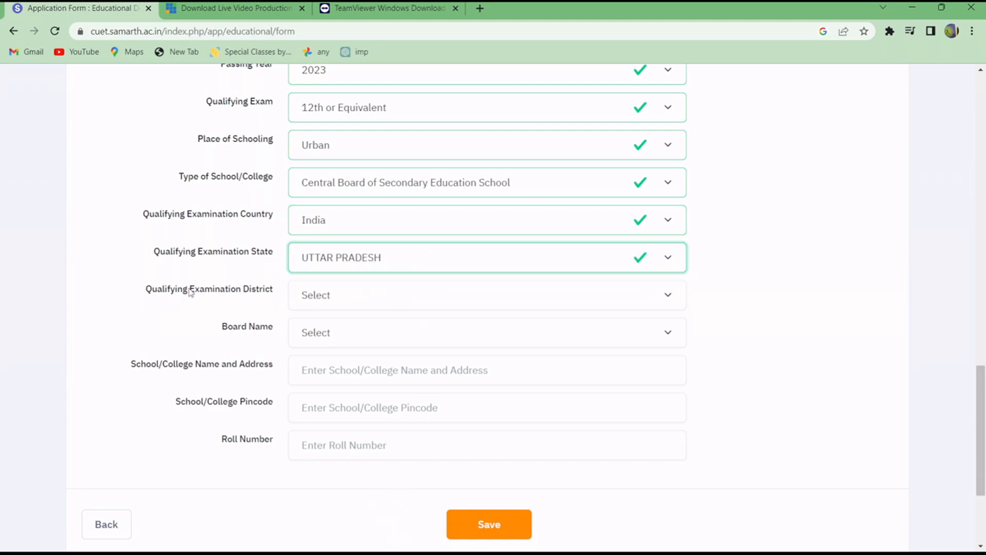
pyautogui.click(332, 295)
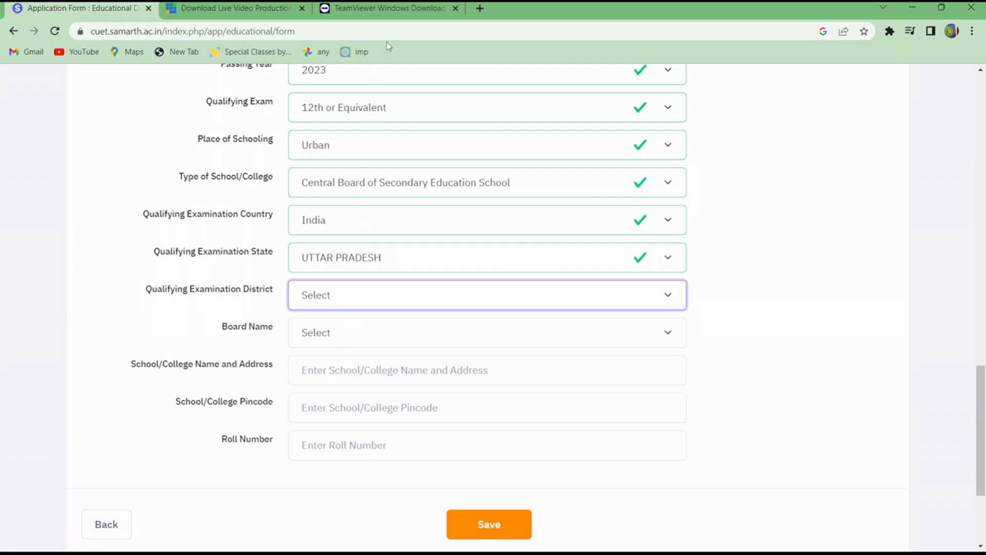
pyautogui.press('g')
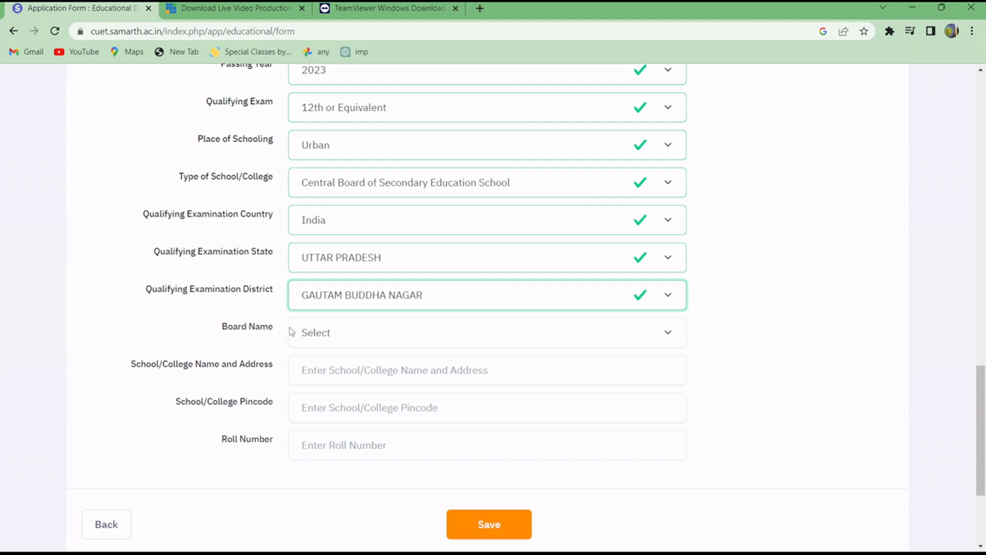
# Set the Class XIIth board name to CENTRAL BOARD OF SECONDARY EDUCATION.
pyautogui.click(340, 335)
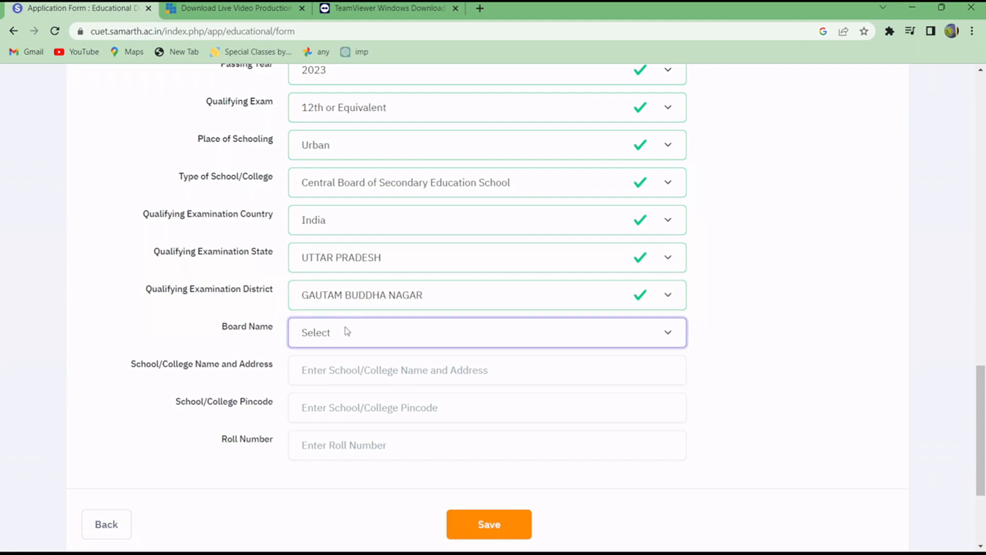
pyautogui.press('c')
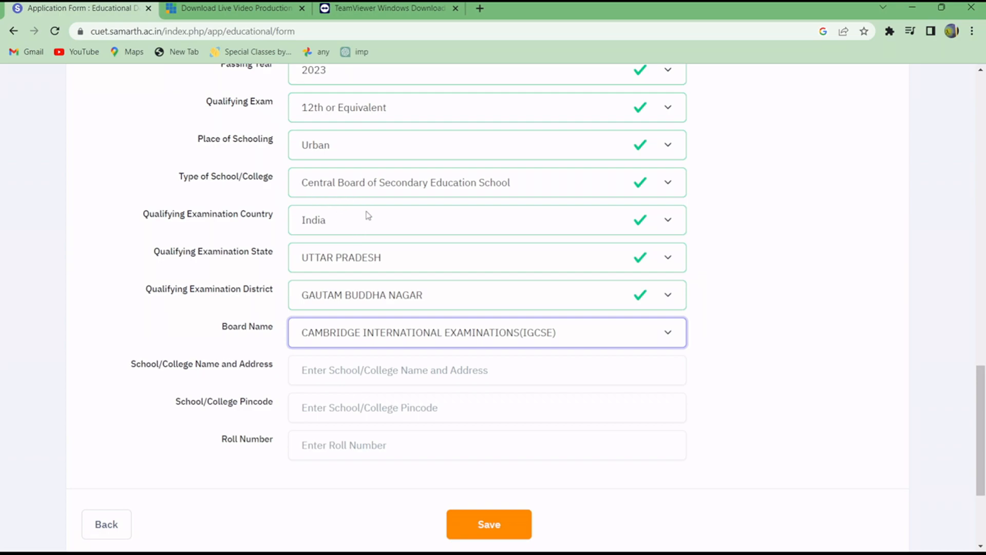
pyautogui.press('Down')
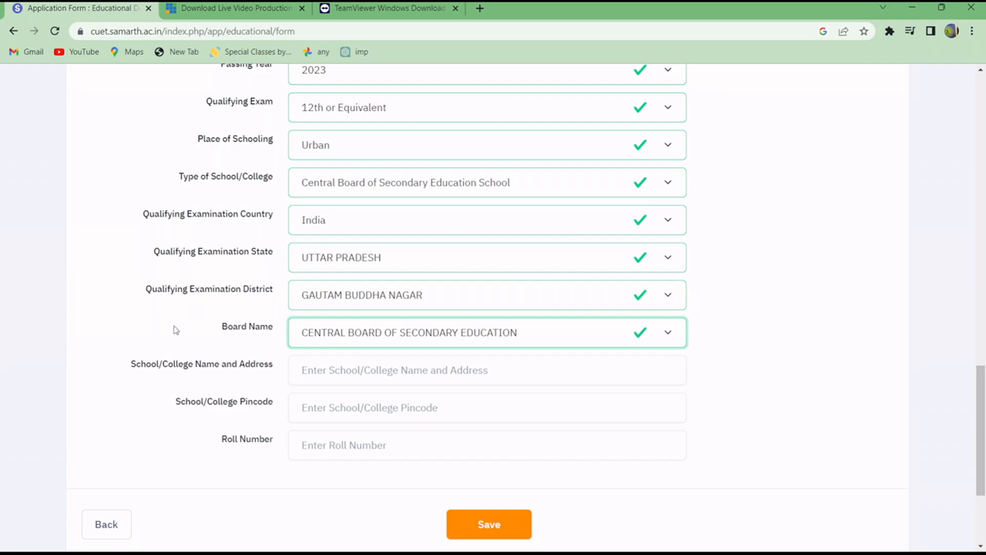
# Enter "cdscbsd" as the Class XIIth school name and address, and fill in the school pincode.
pyautogui.click(327, 369)
pyautogui.write('cdscbsd')
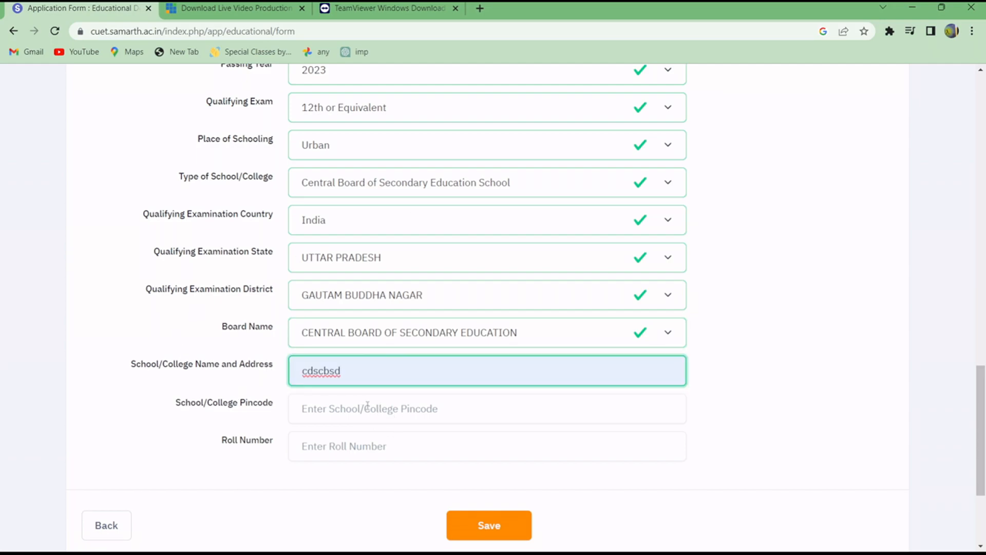
pyautogui.click(368, 406)
pyautogui.write('24234')
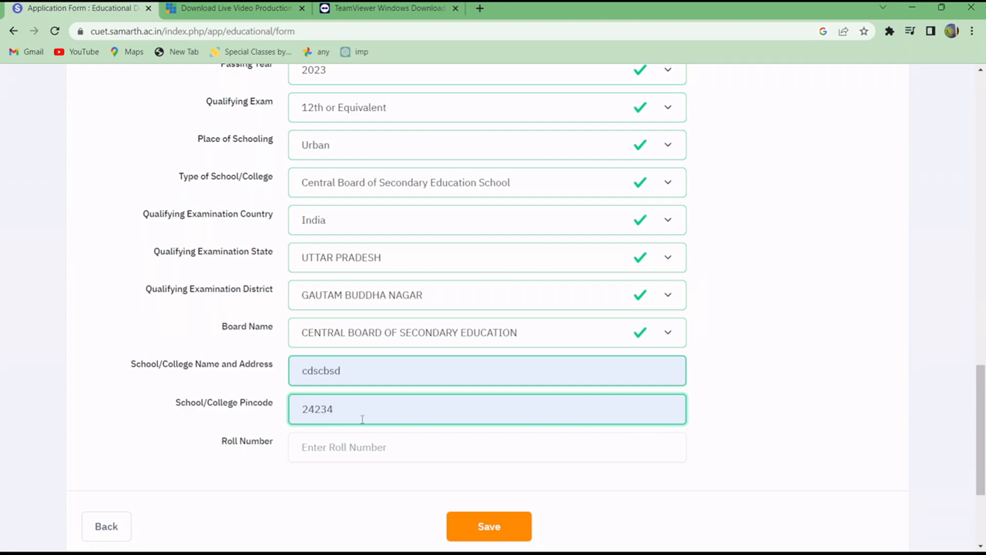
# Fill in the Class XIIth roll number from the saved entries.
pyautogui.click(366, 445)
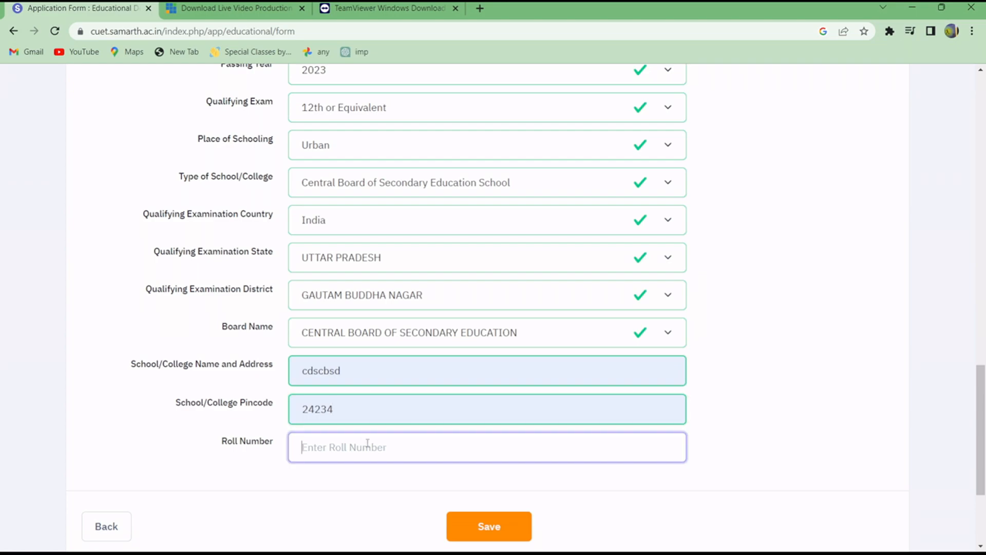
pyautogui.click(391, 489)
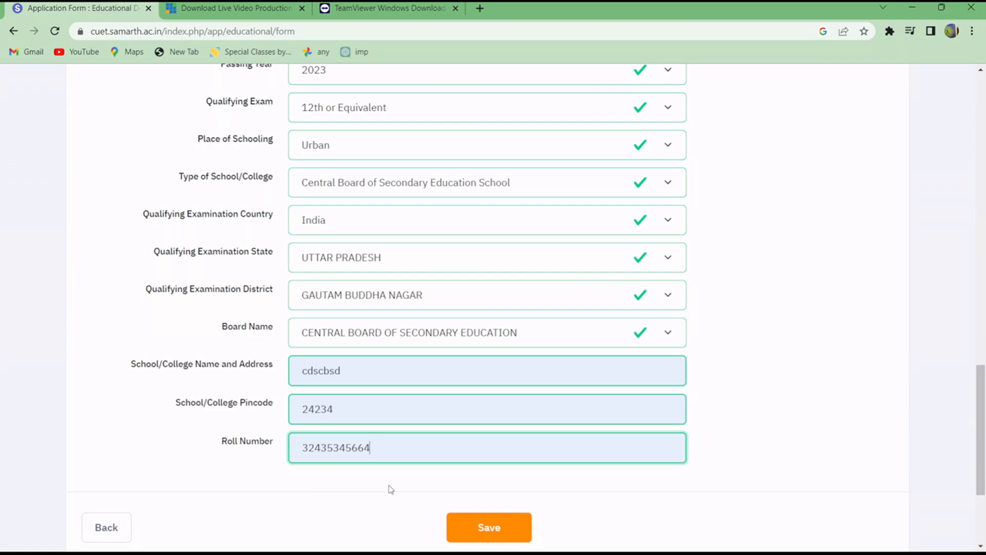
pyautogui.moveTo(371, 448); pyautogui.dragTo(301, 441)
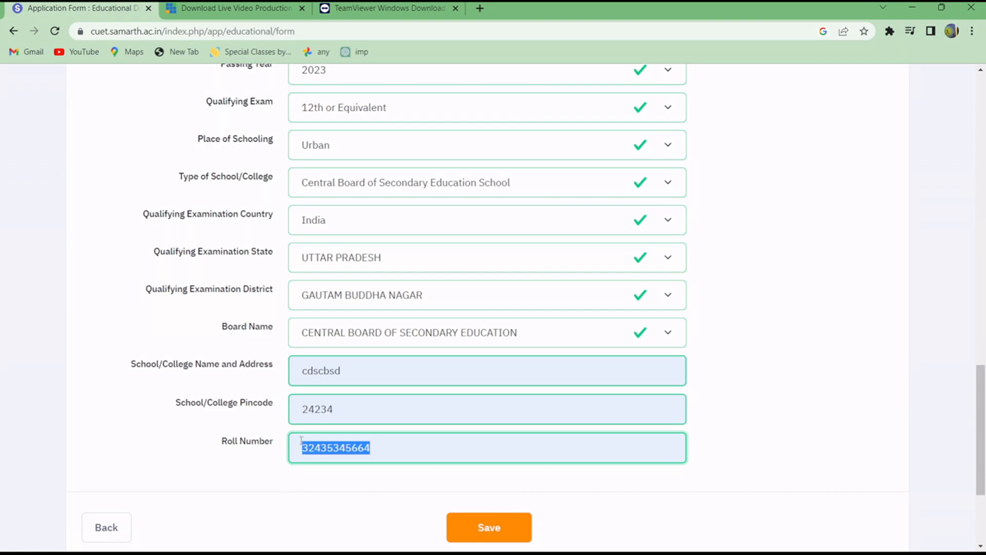
pyautogui.click(339, 479)
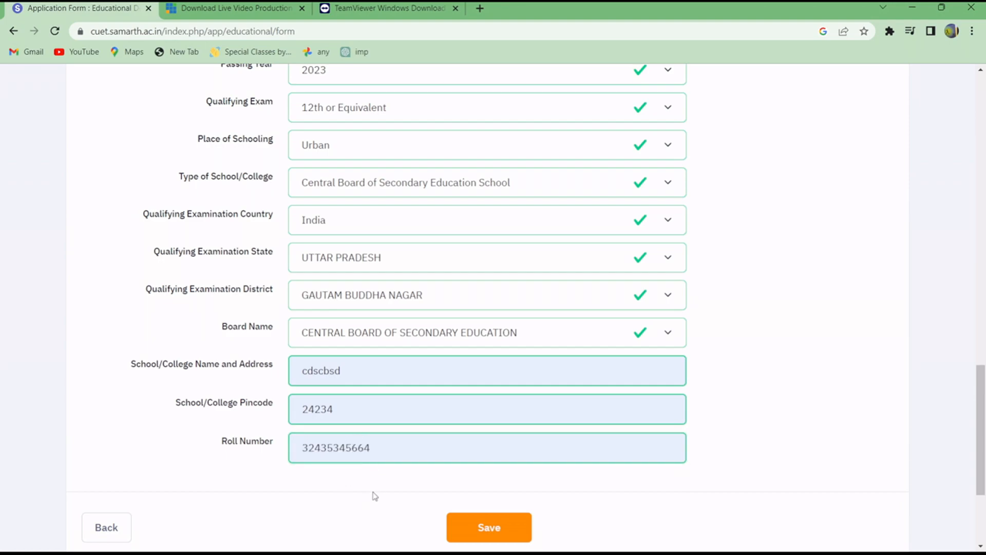
# Check the Class XIIth roll number and save the educational details.
pyautogui.scroll(-3, 493, 495)
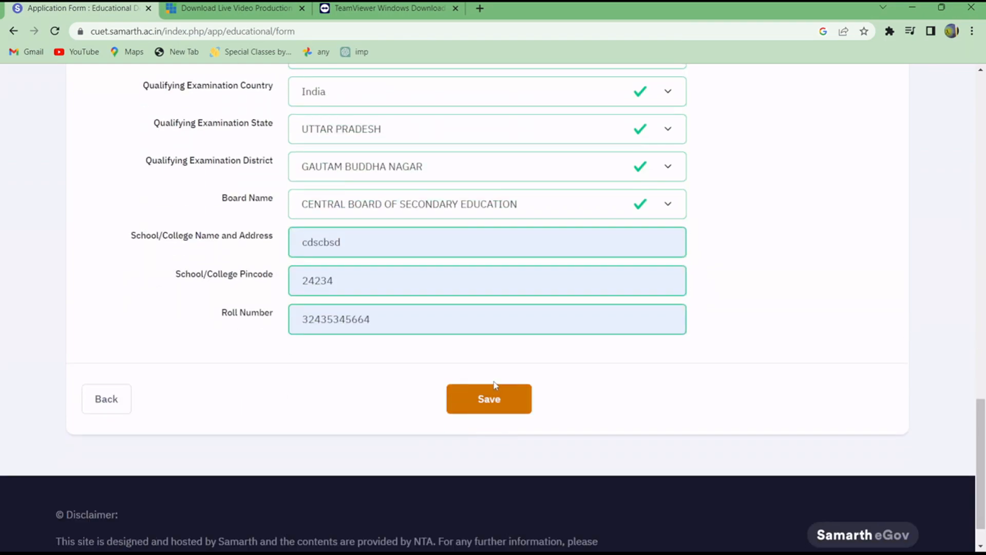
pyautogui.moveTo(371, 315); pyautogui.dragTo(303, 315)
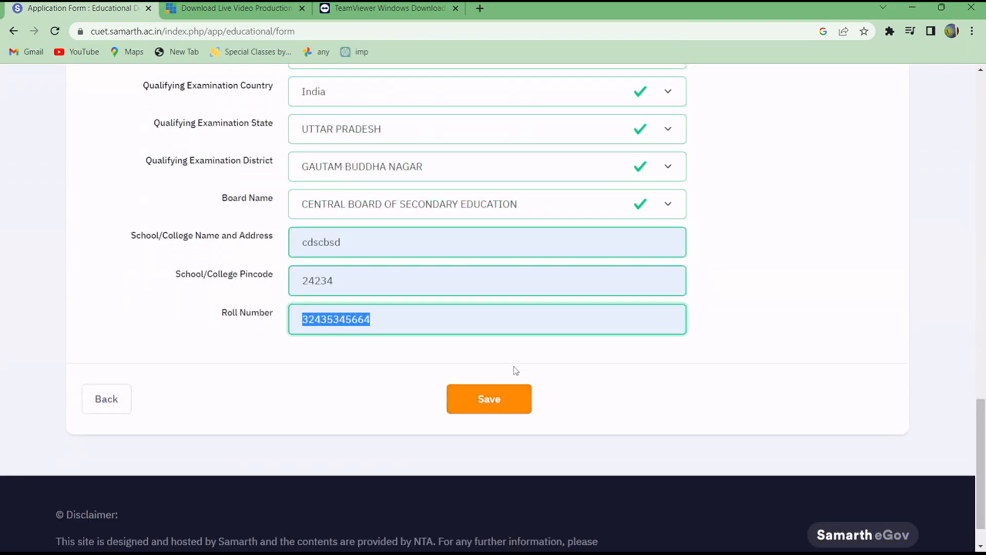
pyautogui.click(516, 399)
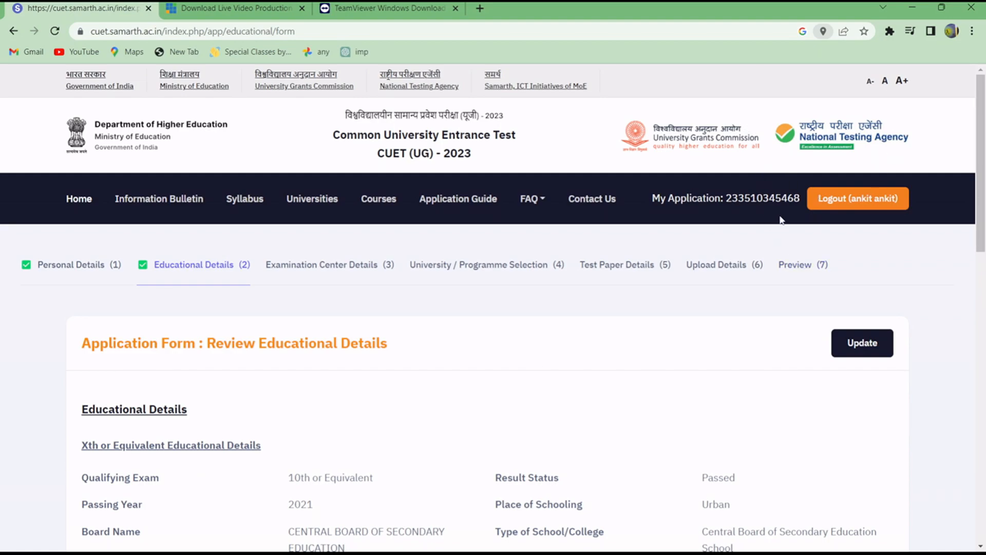
# Review the saved Class Xth details, including the roll number, result mode and board name.
pyautogui.scroll(-1, 575, 264)
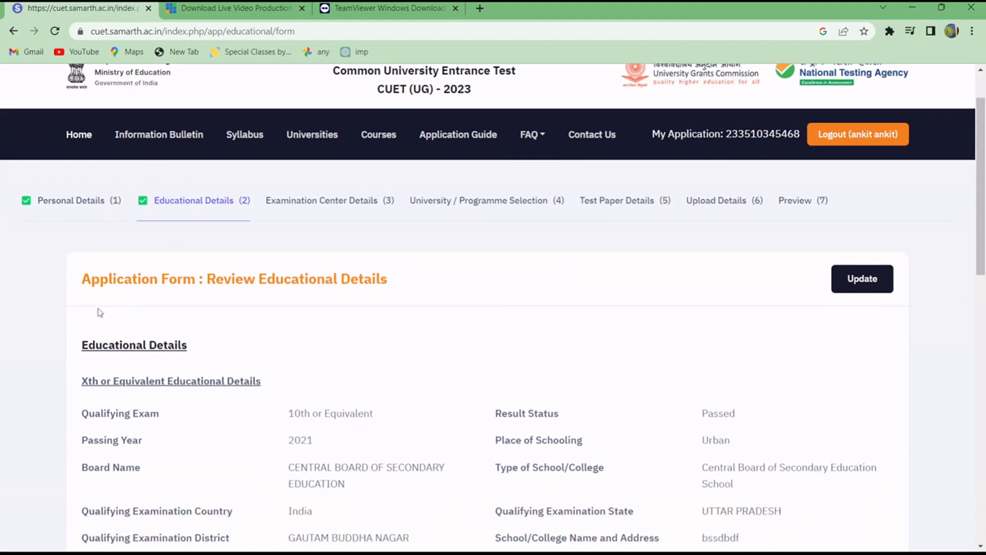
pyautogui.scroll(-1, 111, 342)
pyautogui.scroll(-1, 113, 348)
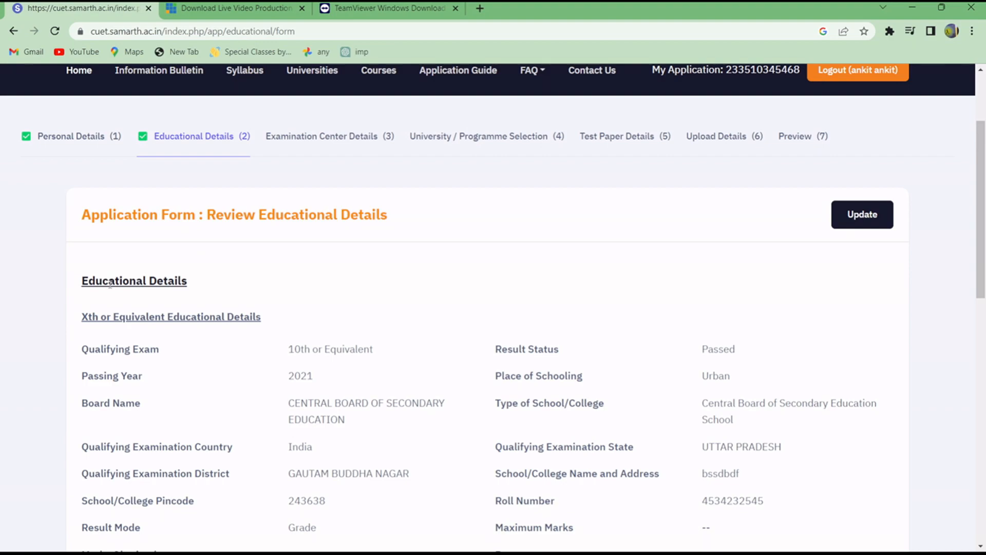
pyautogui.scroll(-2, 110, 284)
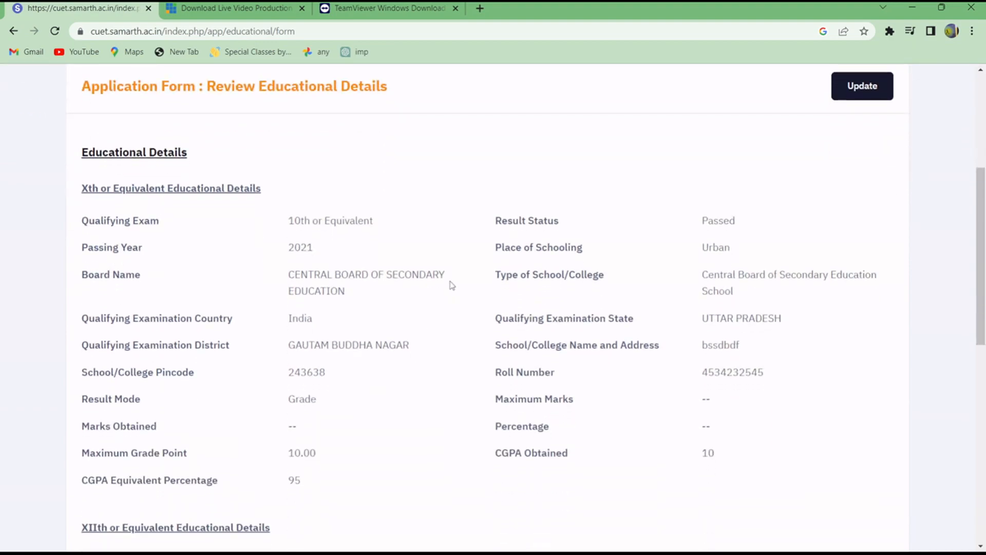
pyautogui.scroll(-1, 424, 267)
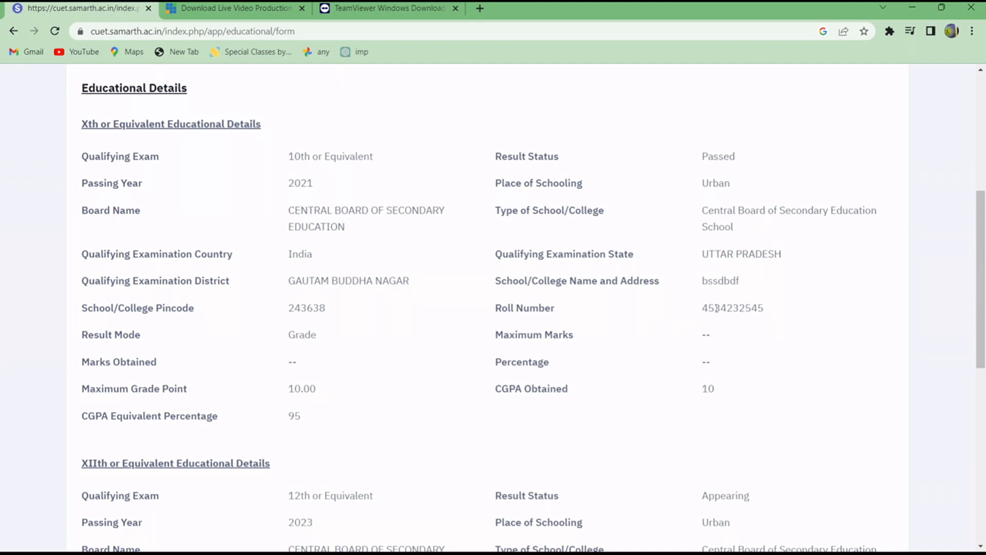
pyautogui.moveTo(702, 309); pyautogui.dragTo(788, 309)
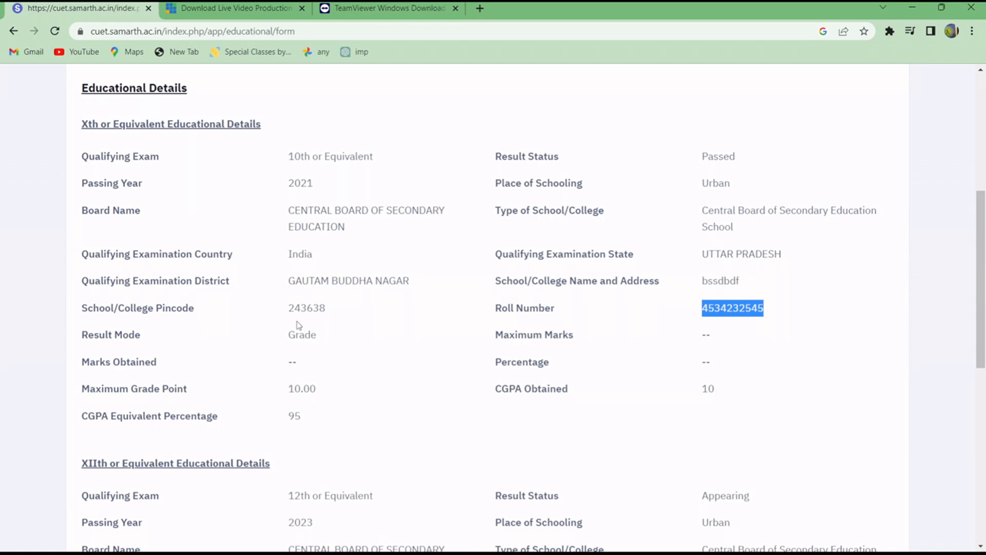
pyautogui.moveTo(288, 335); pyautogui.dragTo(323, 349)
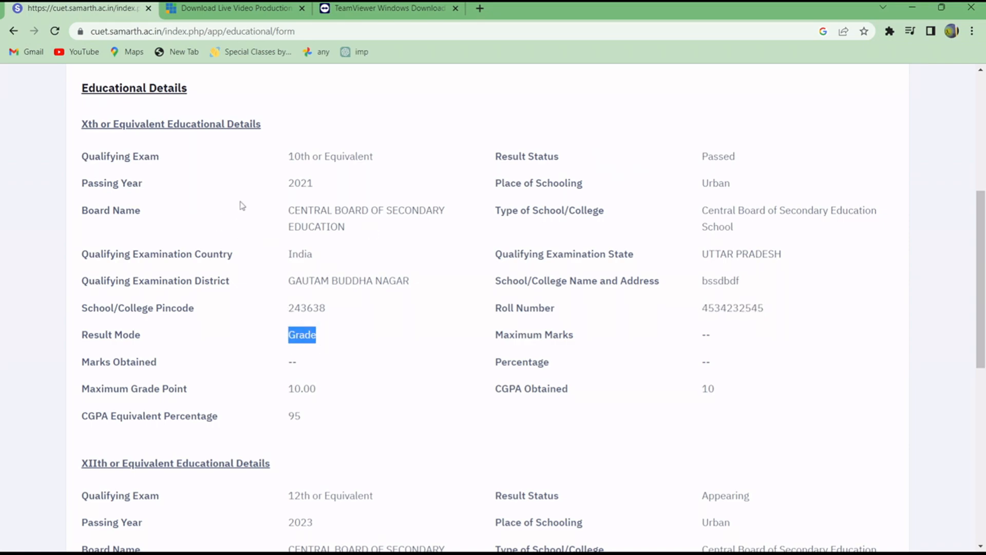
pyautogui.moveTo(273, 201); pyautogui.dragTo(294, 209)
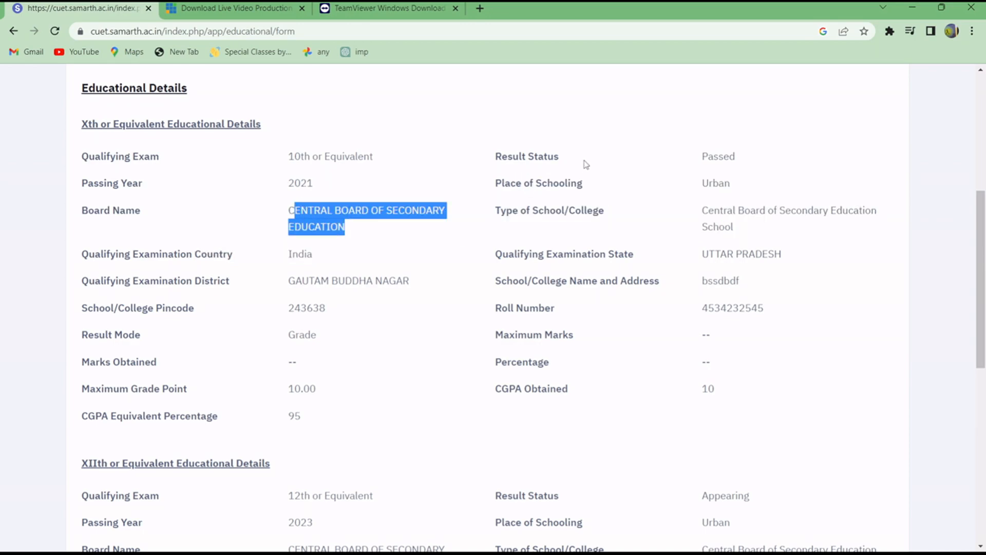
# Review the saved Class XIIth details, including the roll number, board name and school pincode.
pyautogui.scroll(-4, 377, 363)
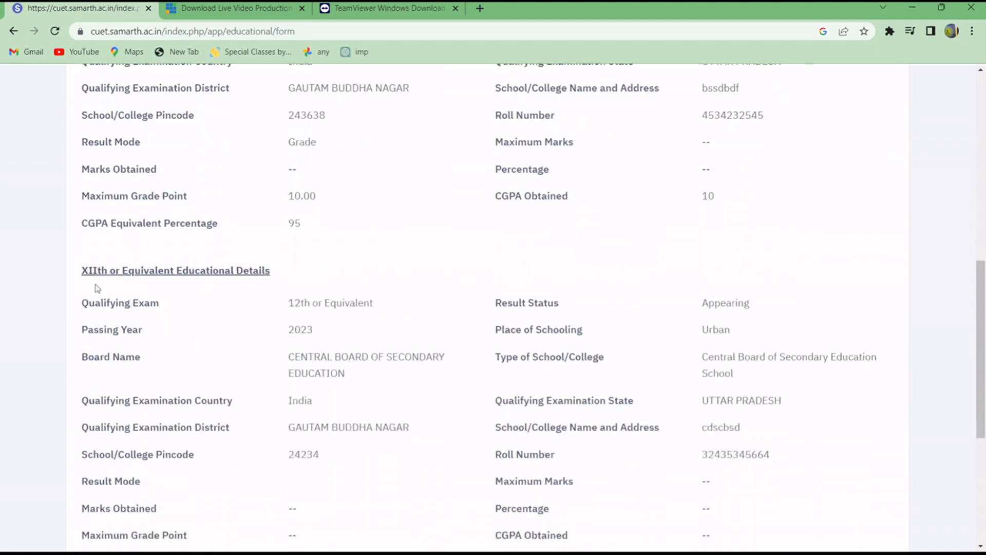
pyautogui.scroll(2, 359, 114)
pyautogui.scroll(-2, 357, 281)
pyautogui.moveTo(696, 462); pyautogui.dragTo(740, 457)
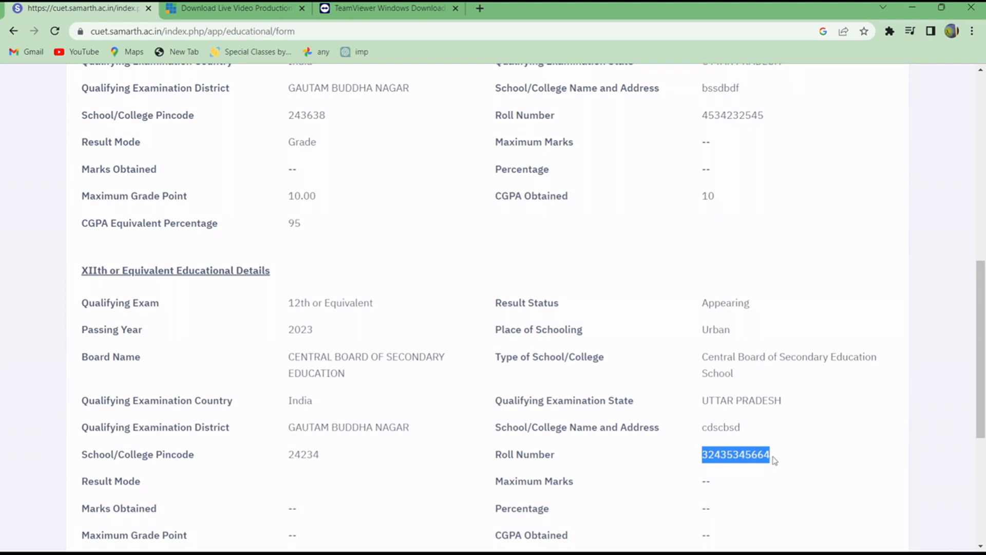
pyautogui.scroll(-1, 267, 340)
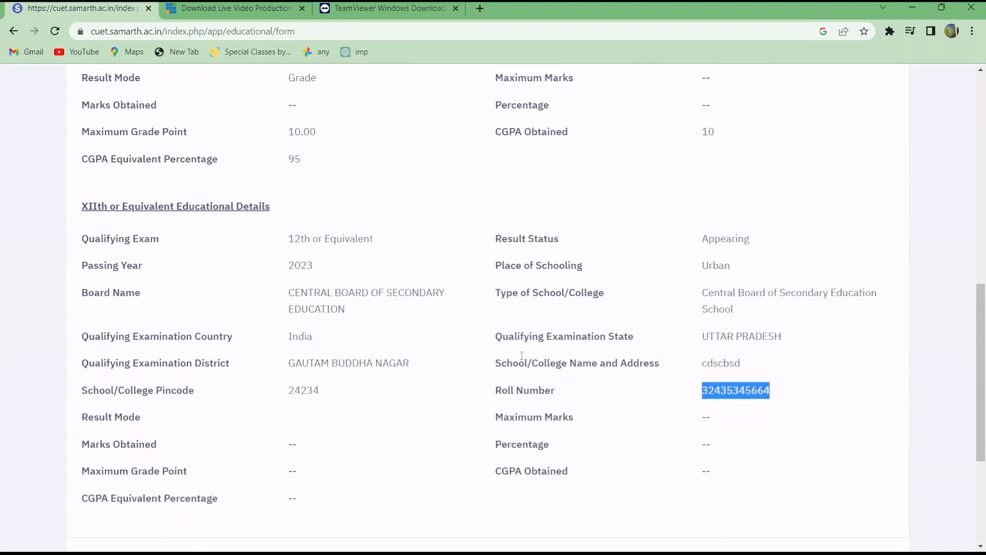
pyautogui.moveTo(288, 292); pyautogui.dragTo(354, 318)
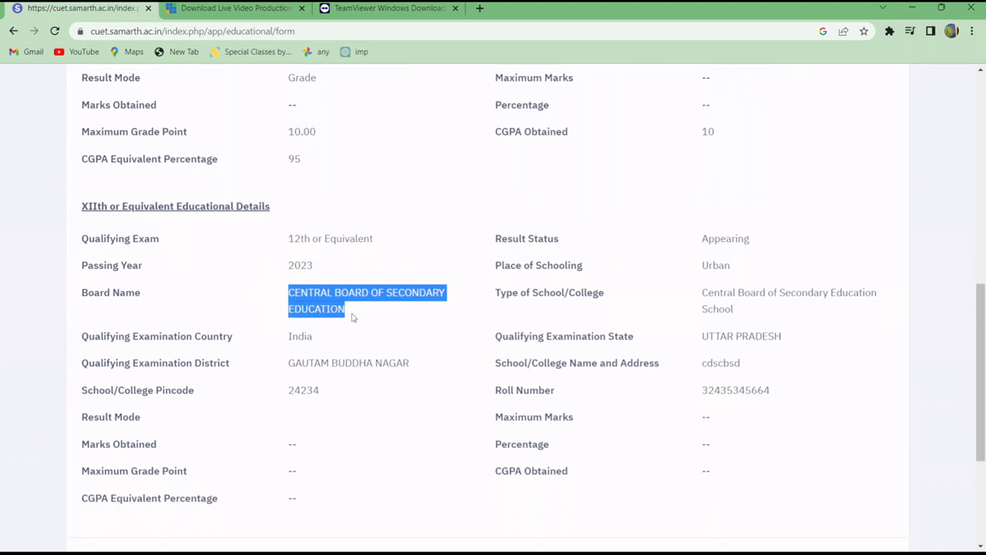
pyautogui.moveTo(288, 394); pyautogui.dragTo(343, 395)
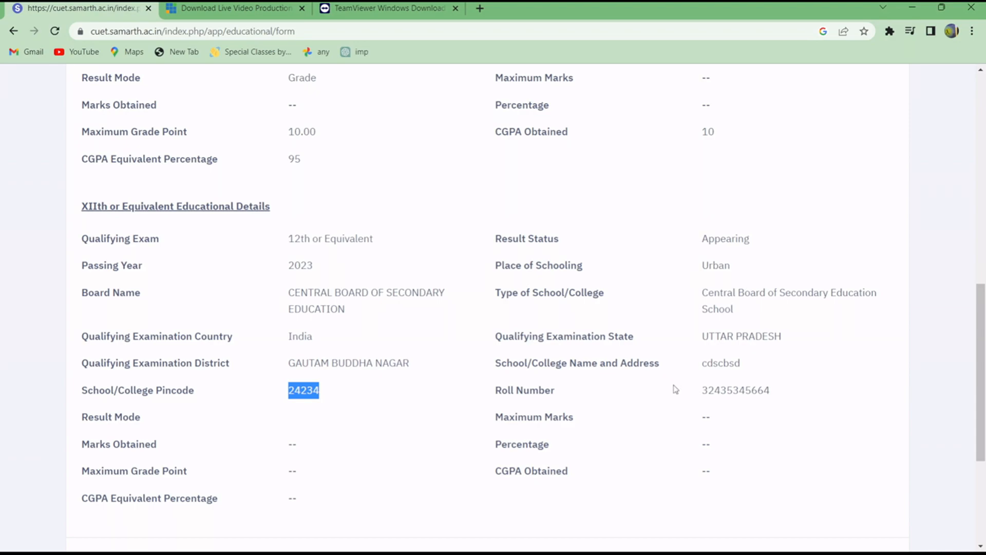
pyautogui.scroll(-4, 704, 359)
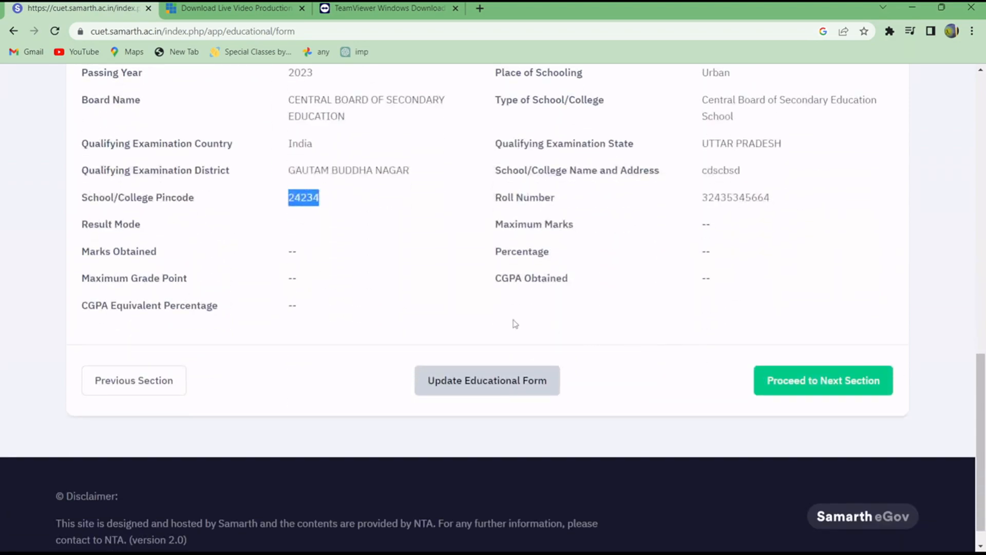
pyautogui.scroll(2, 483, 290)
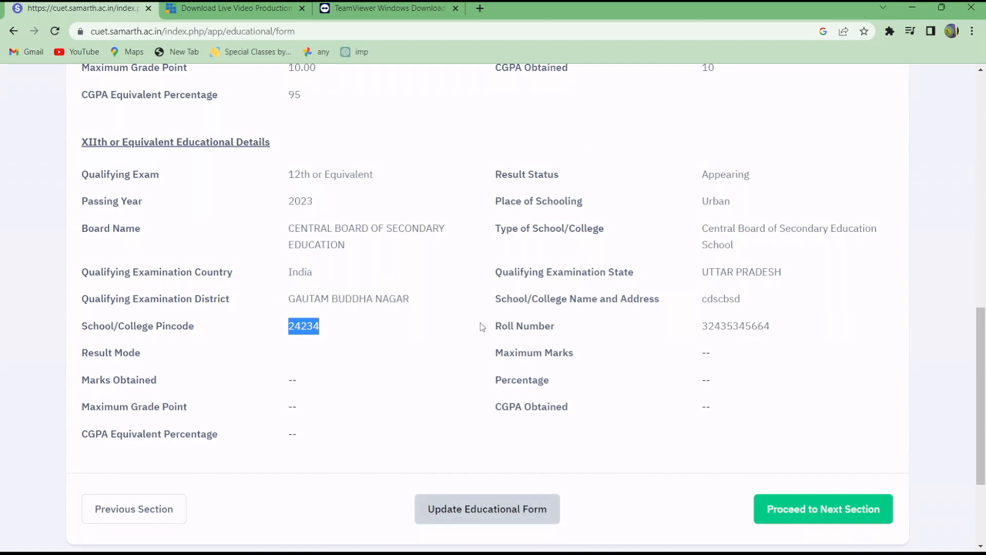
# Proceed to the examination center section and set Center City Preference 1 to UTTAR PRADESH and NOIDA (UP32).
pyautogui.click(840, 499)
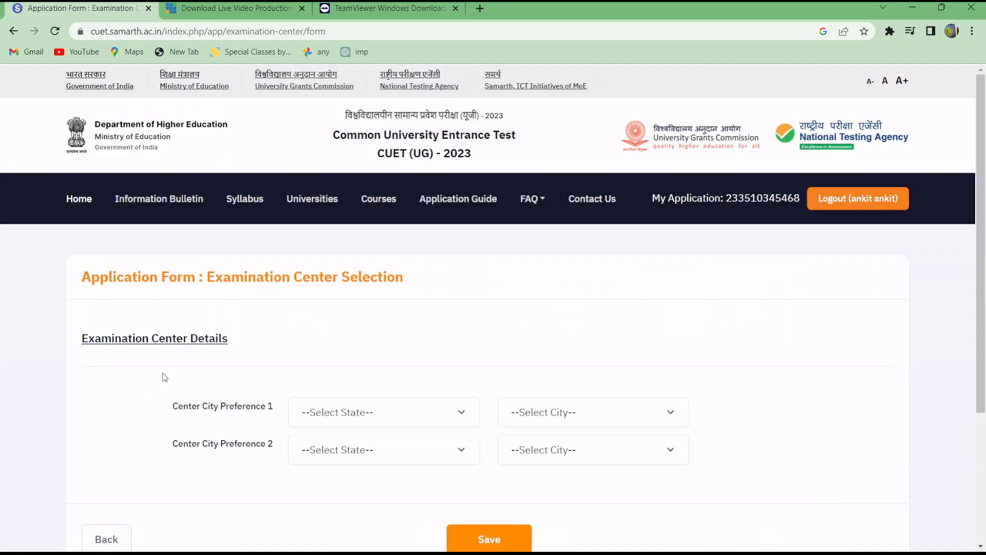
pyautogui.scroll(-1, 239, 364)
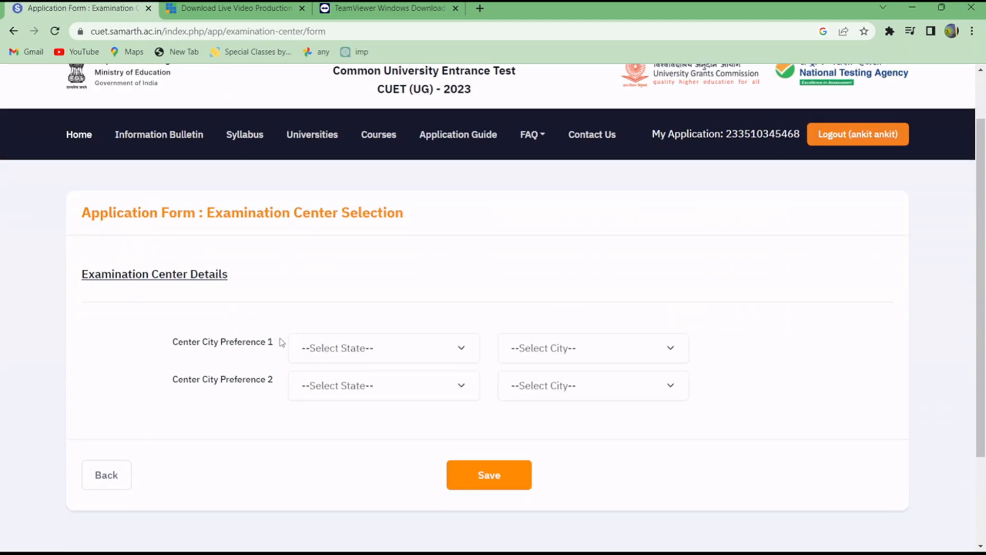
pyautogui.click(324, 355)
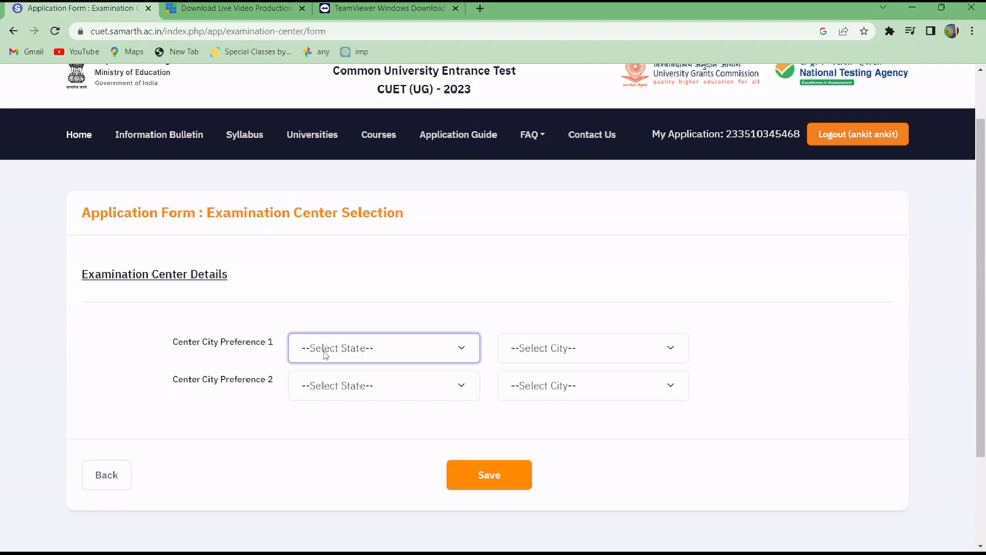
pyautogui.click(356, 411)
pyautogui.click(542, 351)
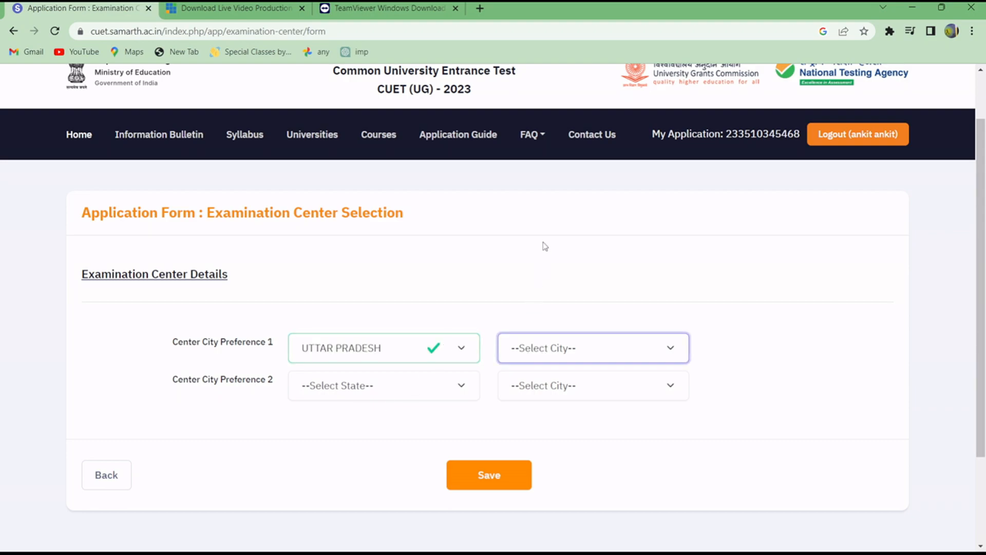
pyautogui.press('g')
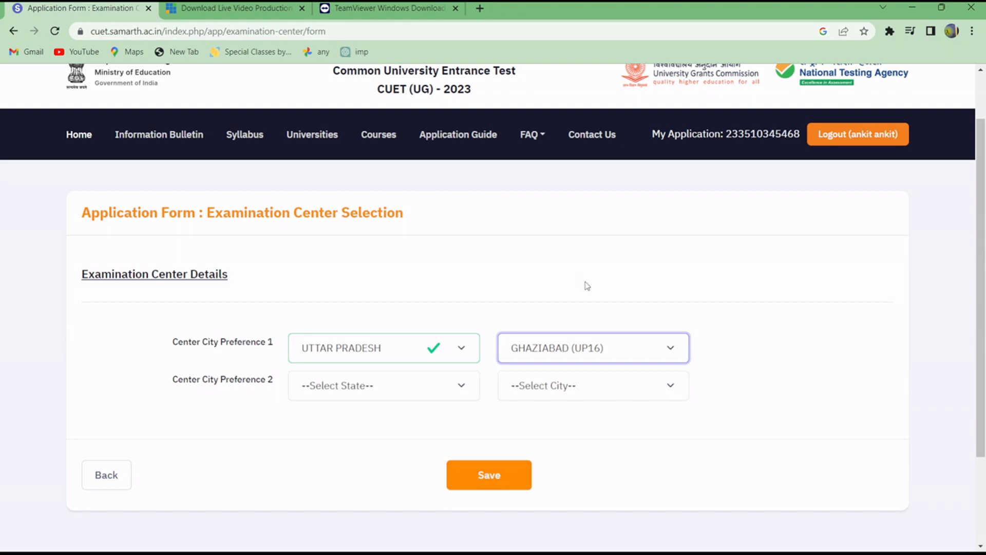
pyautogui.press('n')
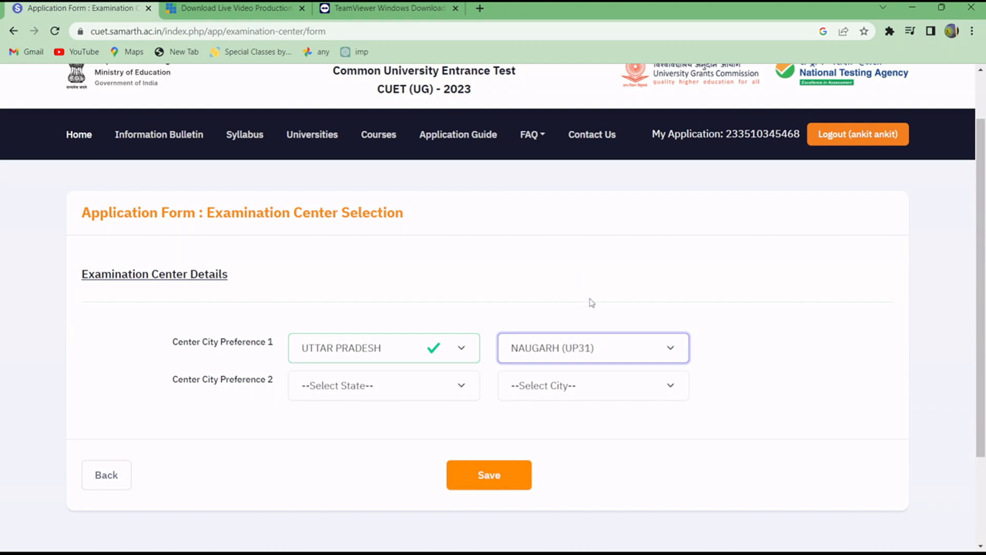
pyautogui.press('n')
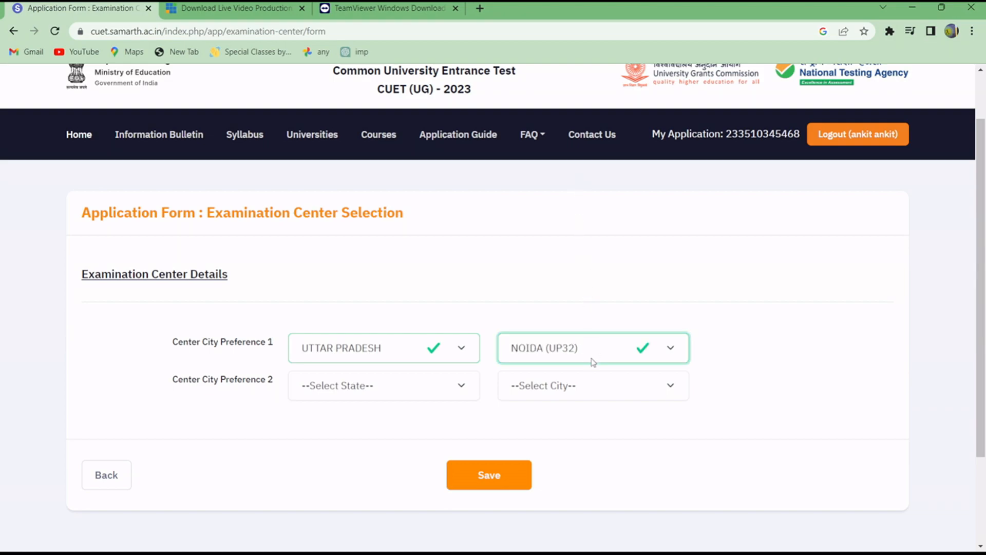
# Set Center City Preference 2 to UTTAR PRADESH and GHAZIABAD (UP16).
pyautogui.click(383, 389)
pyautogui.click(381, 453)
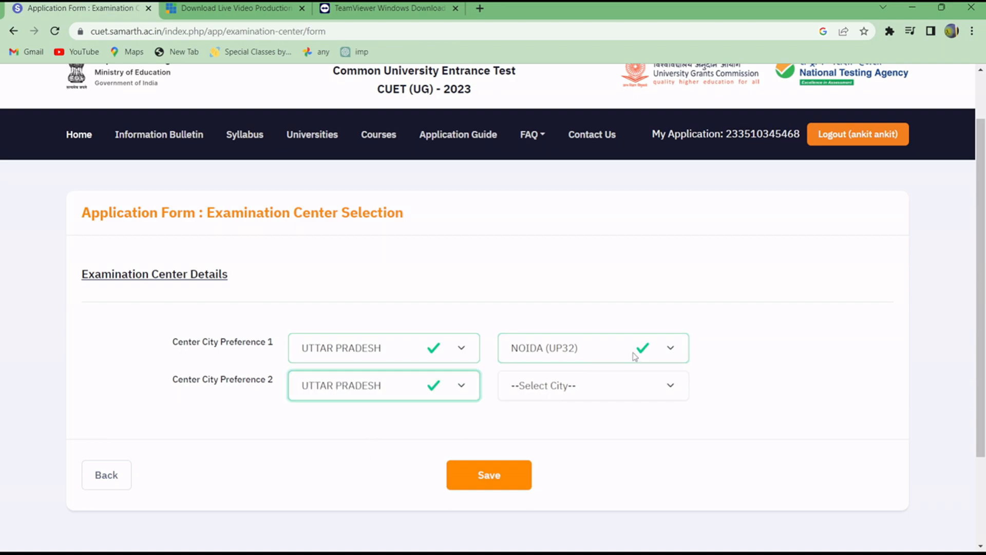
pyautogui.click(621, 392)
pyautogui.press('g')
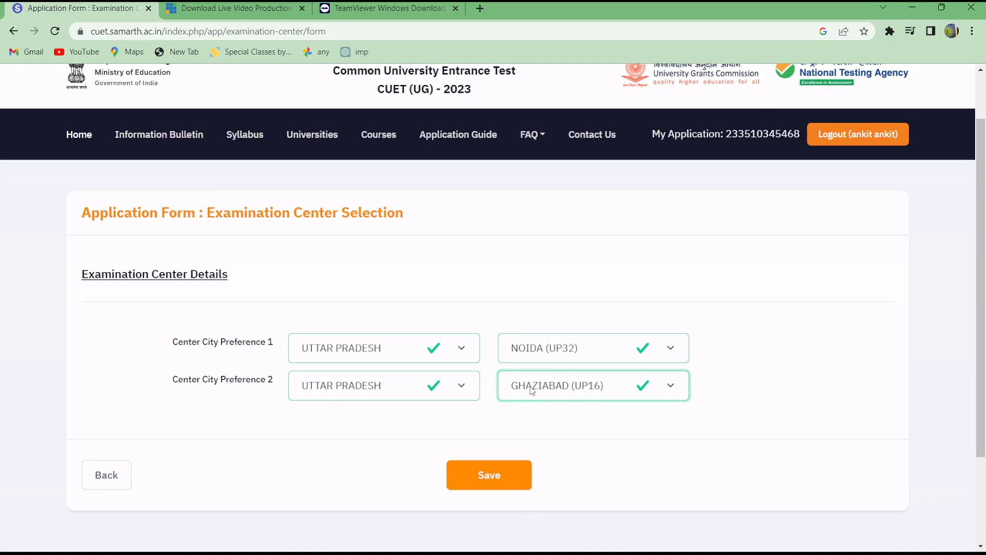
# Check both center city preferences and save the examination center selection.
pyautogui.click(175, 345)
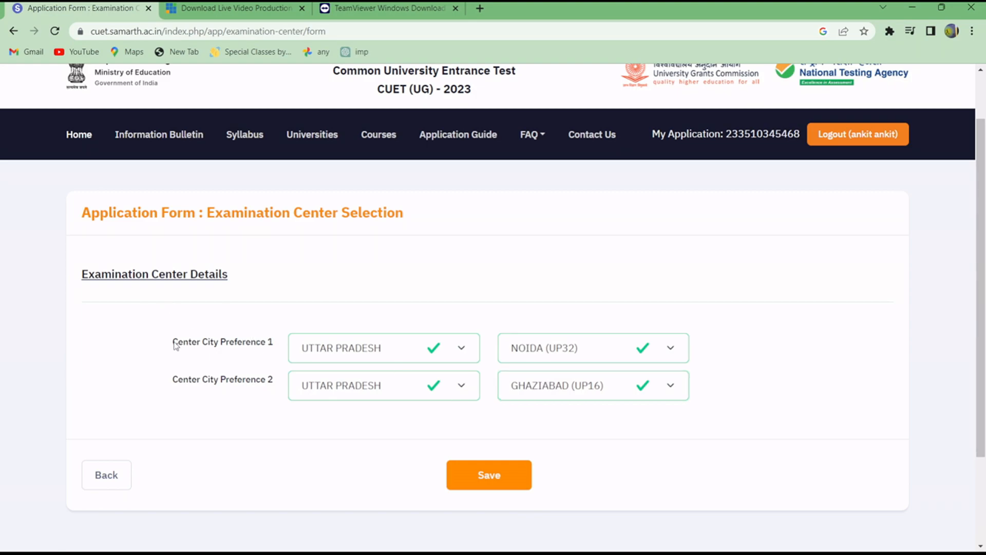
pyautogui.moveTo(175, 345); pyautogui.dragTo(569, 348)
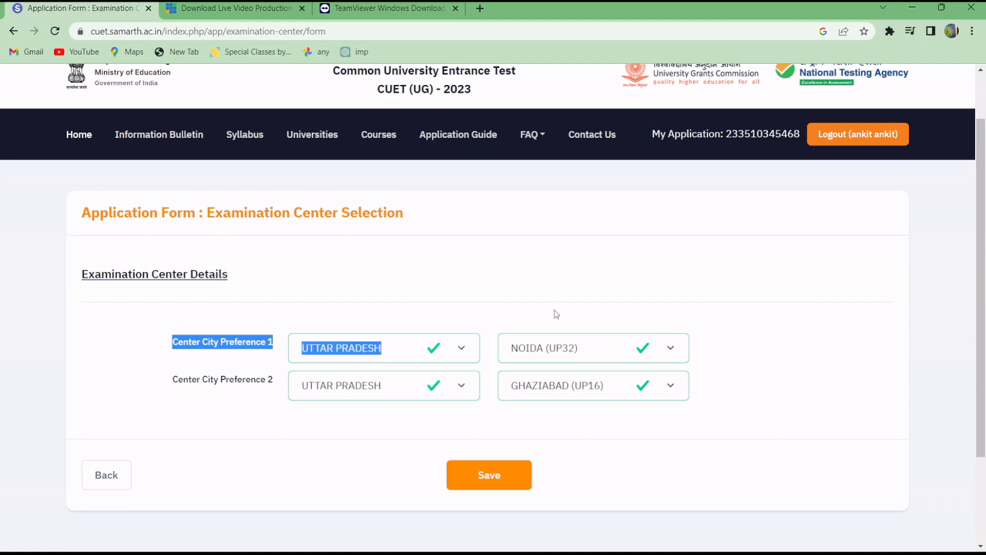
pyautogui.click(464, 297)
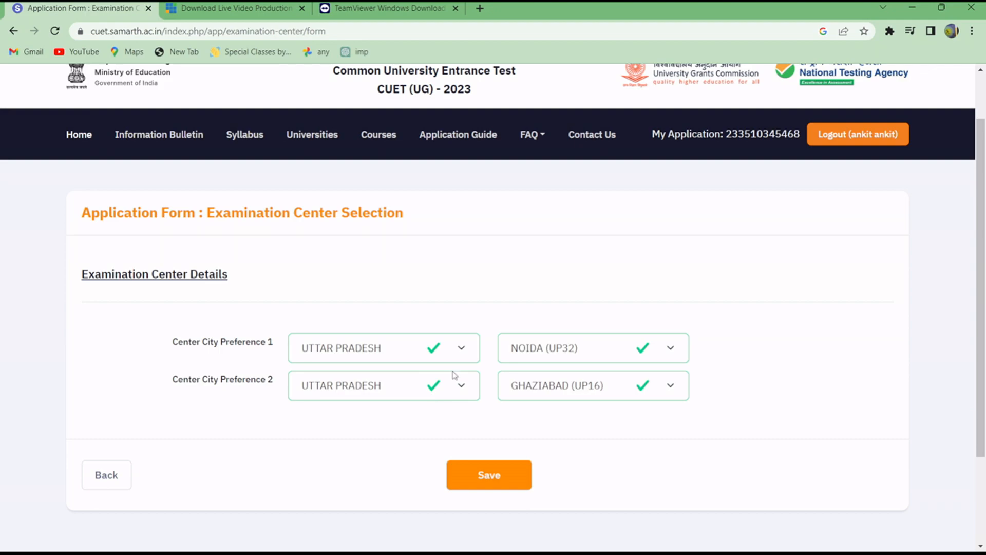
pyautogui.scroll(-3, 458, 295)
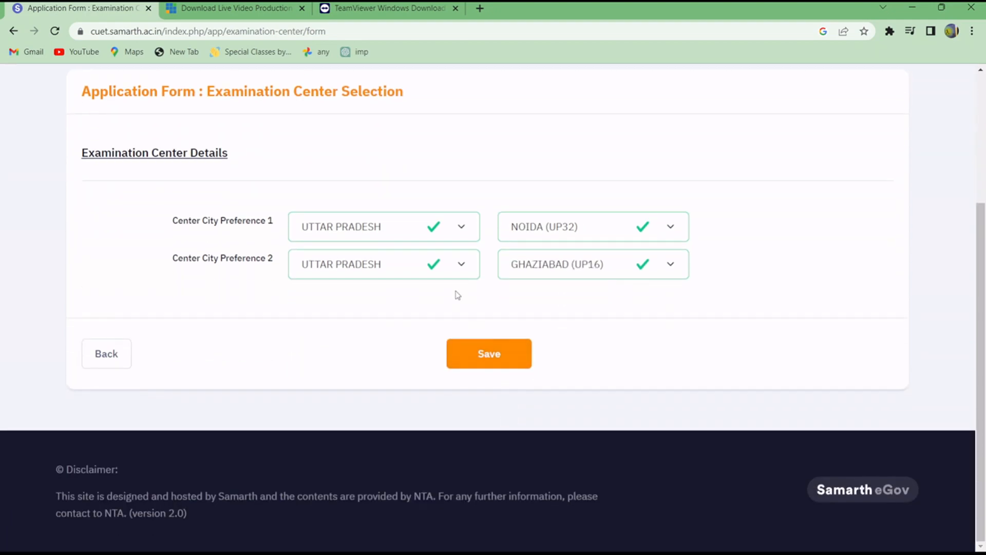
pyautogui.scroll(1, 497, 353)
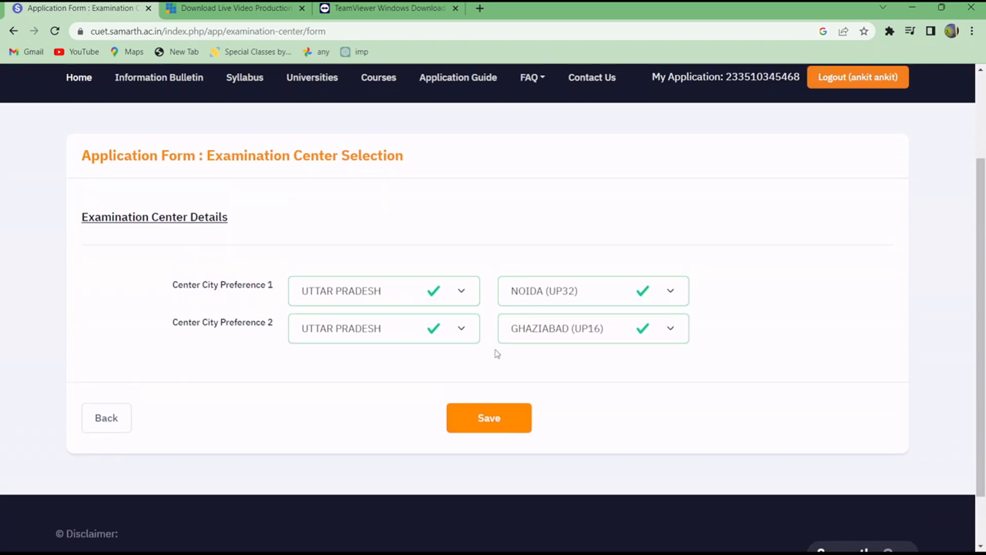
pyautogui.click(492, 419)
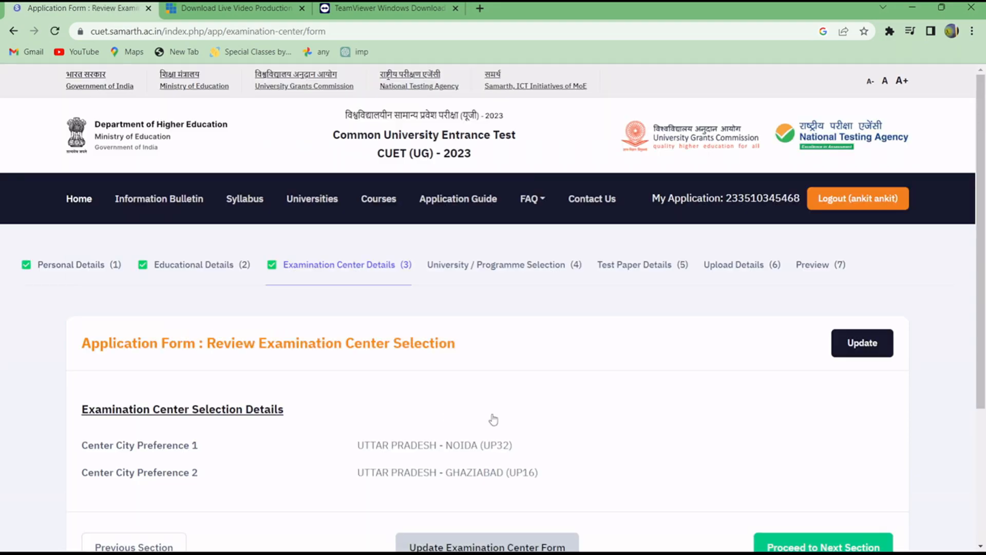
# Review the saved examination center preferences and proceed to the university and programme selection section.
pyautogui.scroll(-3, 359, 395)
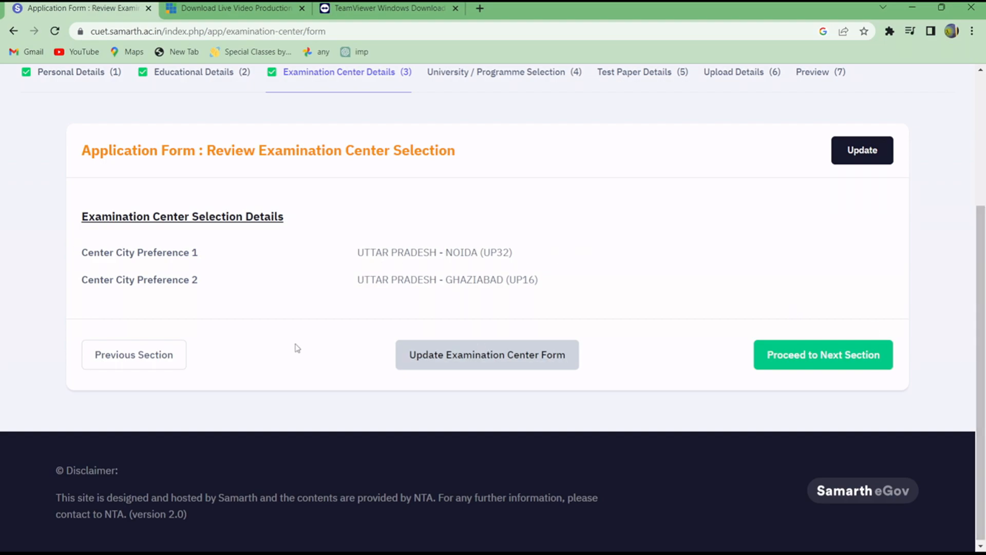
pyautogui.moveTo(354, 259); pyautogui.dragTo(431, 263)
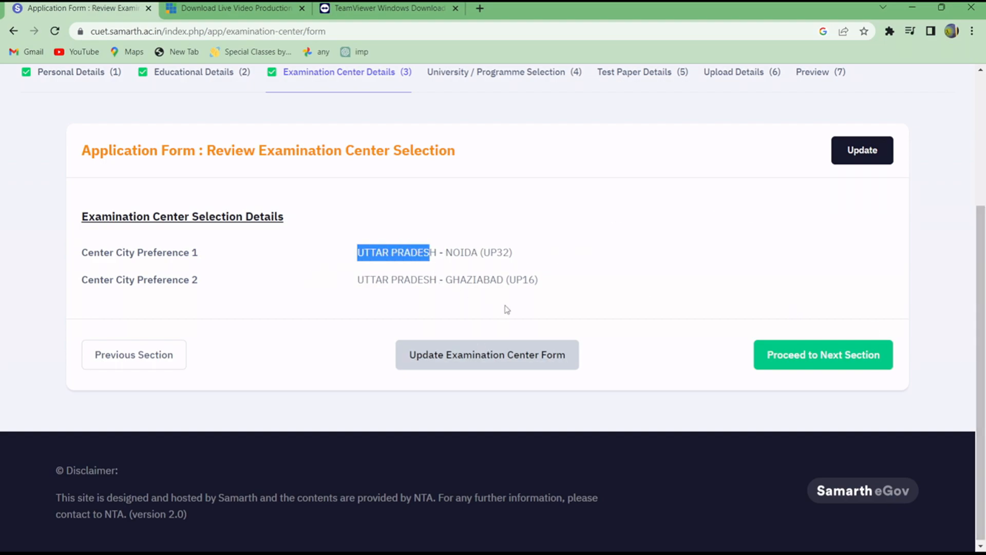
pyautogui.click(810, 355)
pyautogui.scroll(-5, 360, 414)
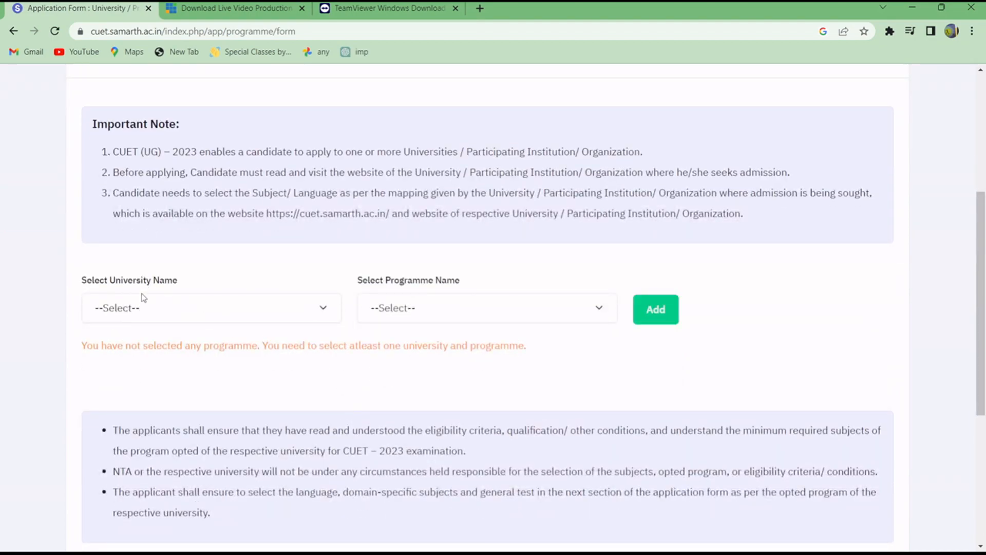
# Add the BACHELOR OF ARTS (SOCIAL SCIENCES) programme at DR. B.R. AMBEDKAR UNIVERSITY DELHI to the selection.
pyautogui.click(204, 311)
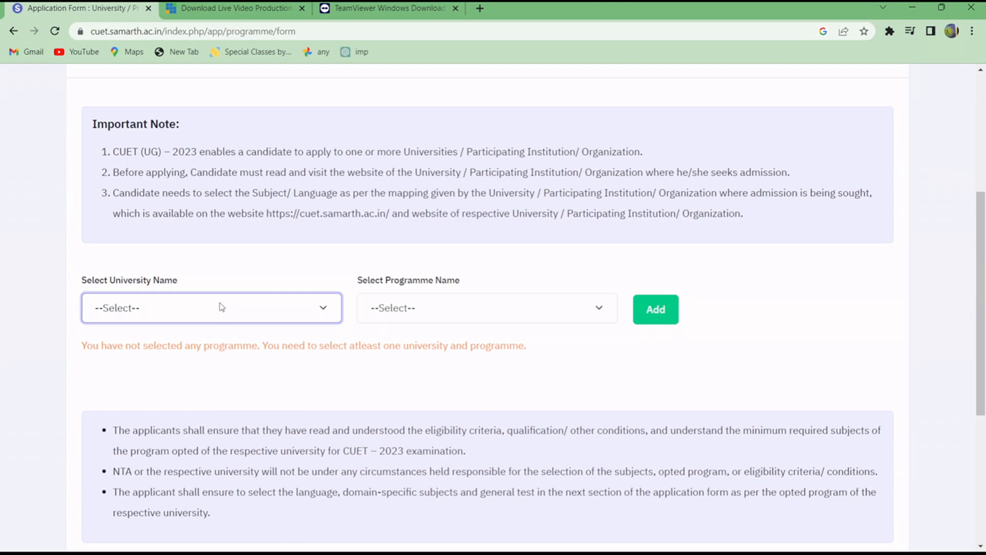
pyautogui.press('d')
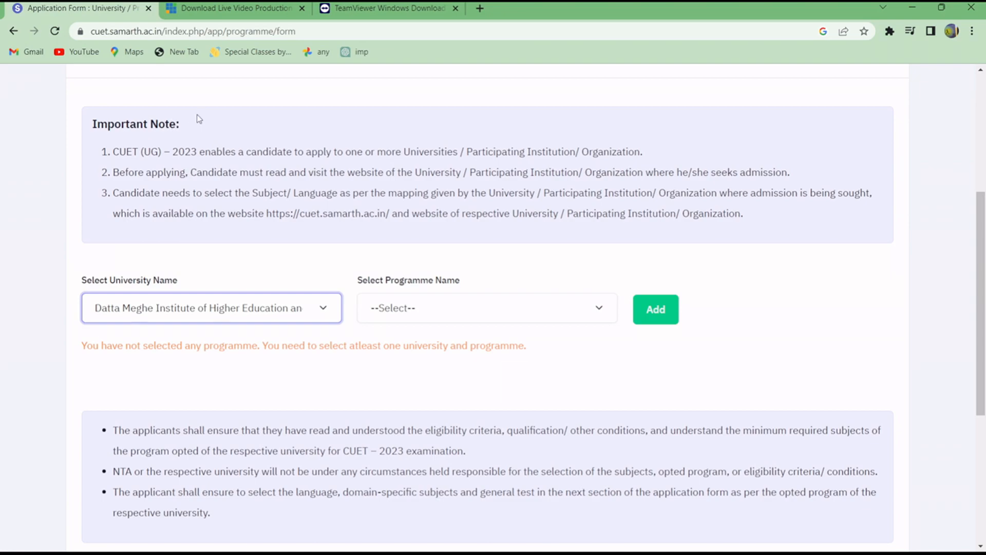
pyautogui.press('d')
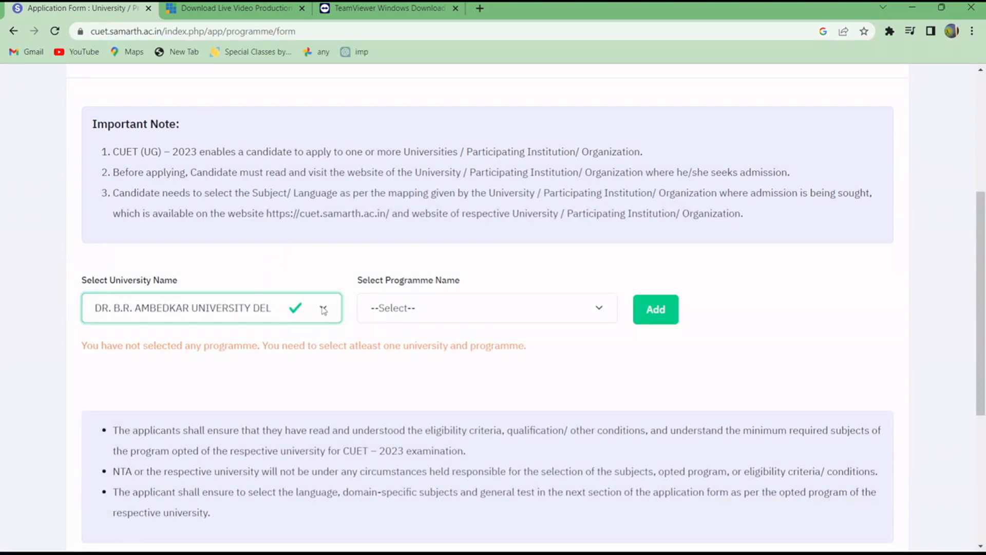
pyautogui.click(410, 315)
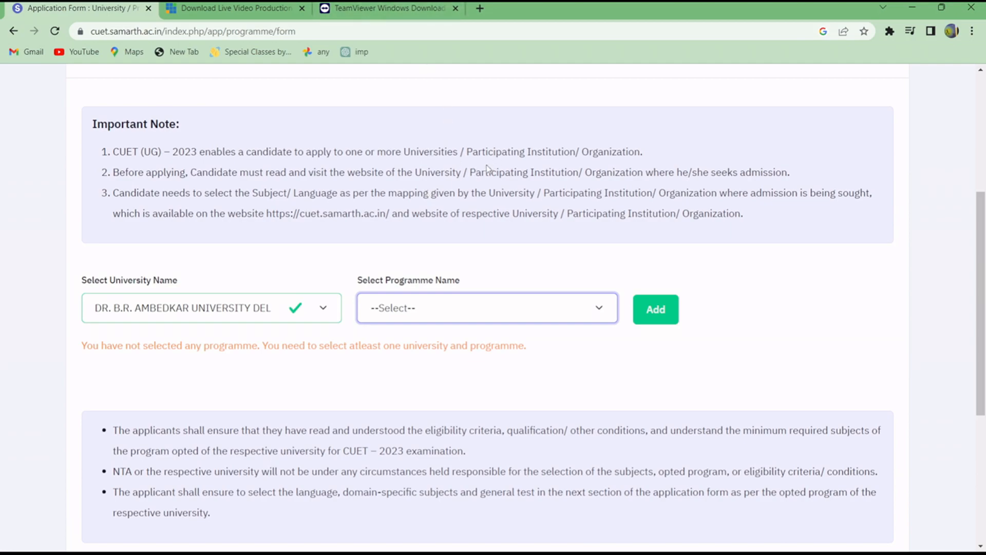
pyautogui.click(439, 245)
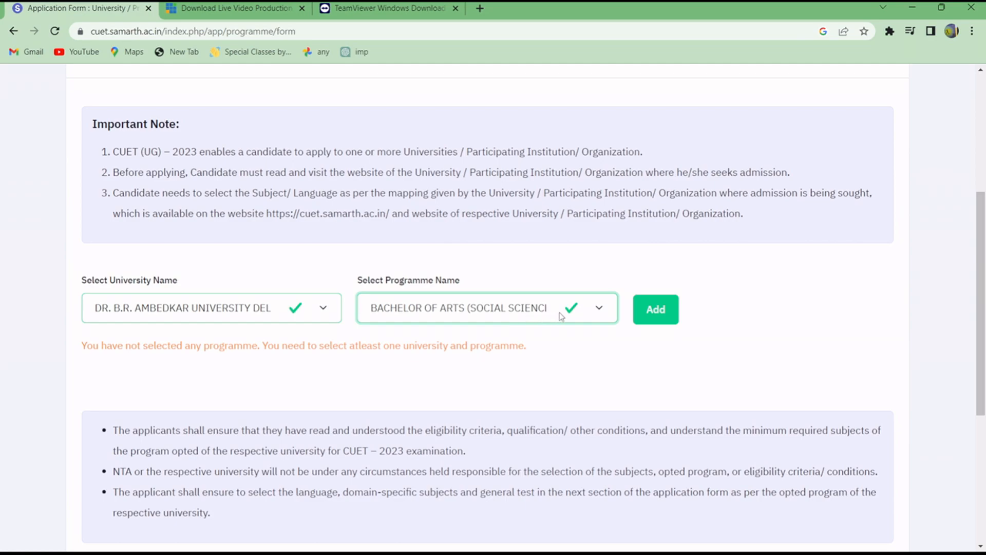
pyautogui.click(655, 310)
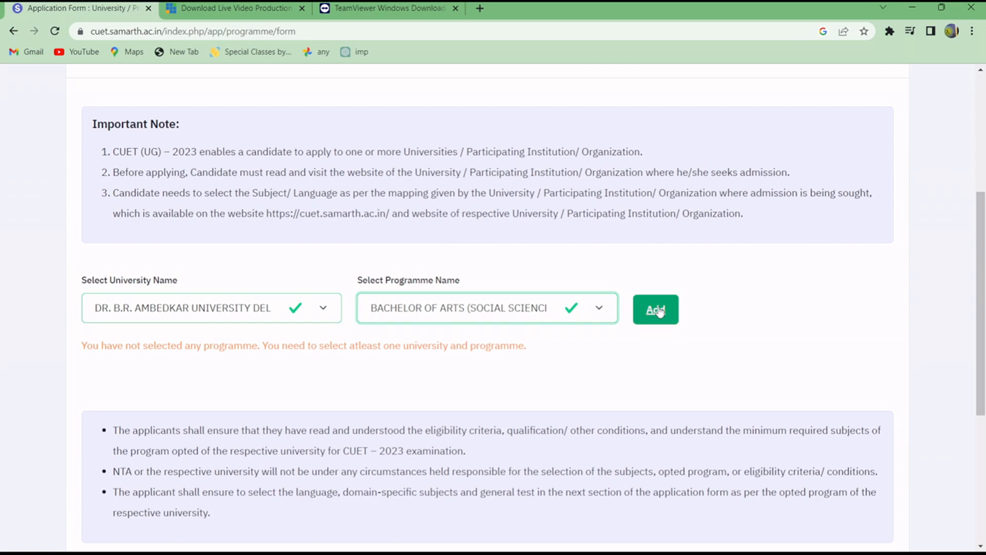
pyautogui.click(93, 308)
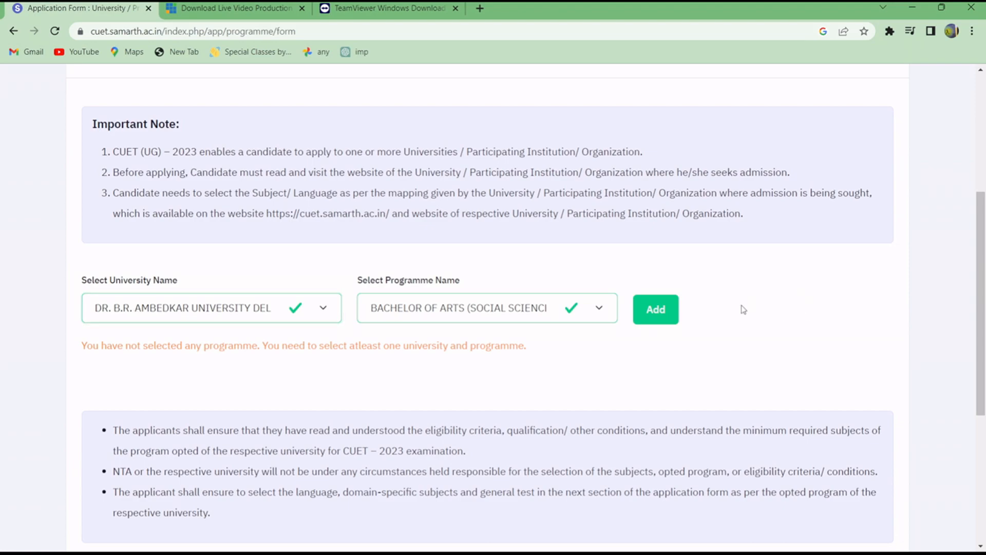
pyautogui.click(662, 312)
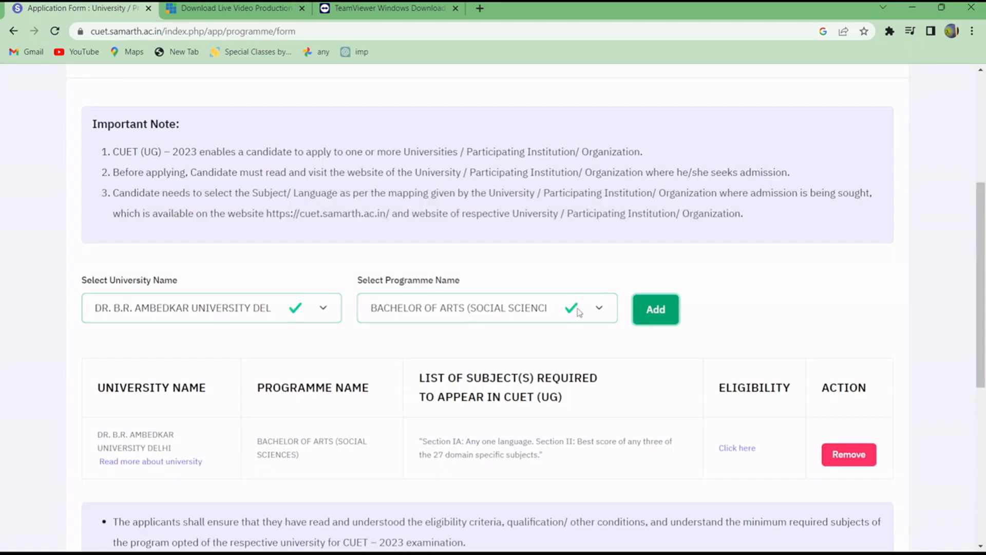
# Add the B.Sc. (Hons.) Geology programme at UNIVERSITY OF DELHI to the selection.
pyautogui.click(324, 302)
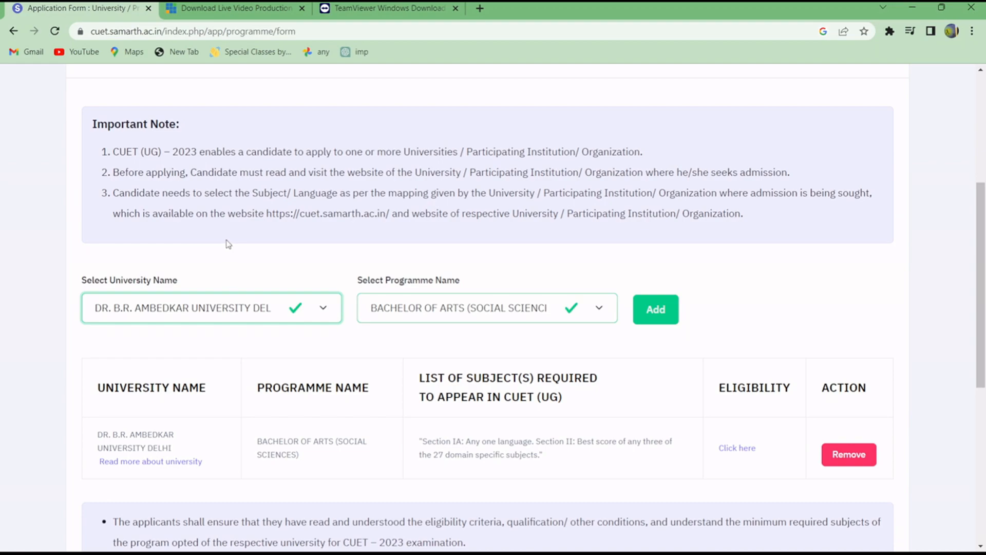
pyautogui.press('Down')
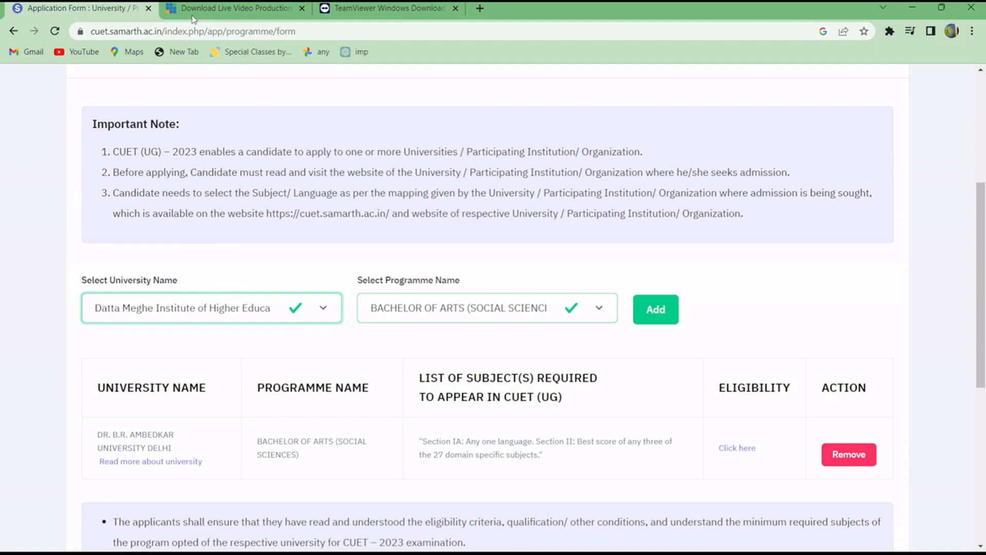
pyautogui.press('u')
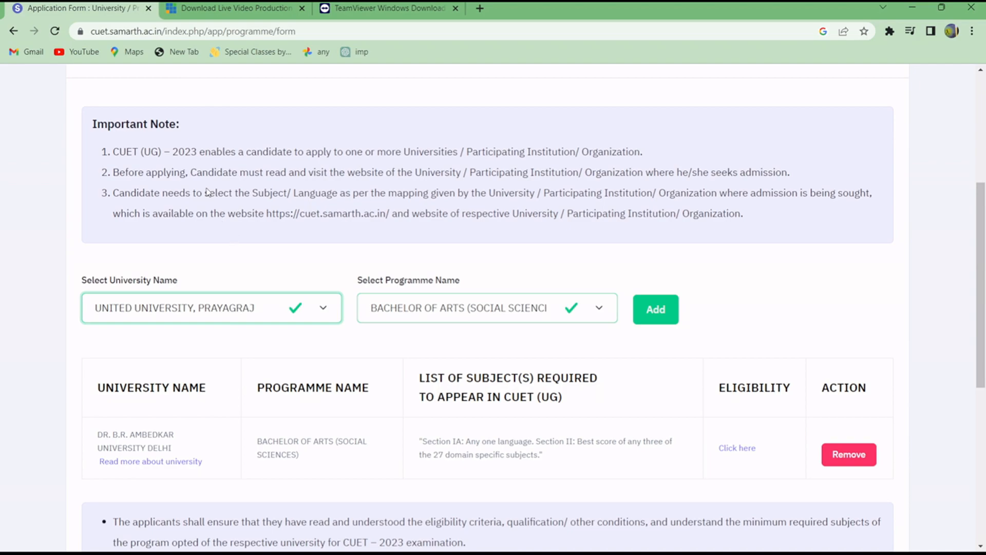
pyautogui.press('u')
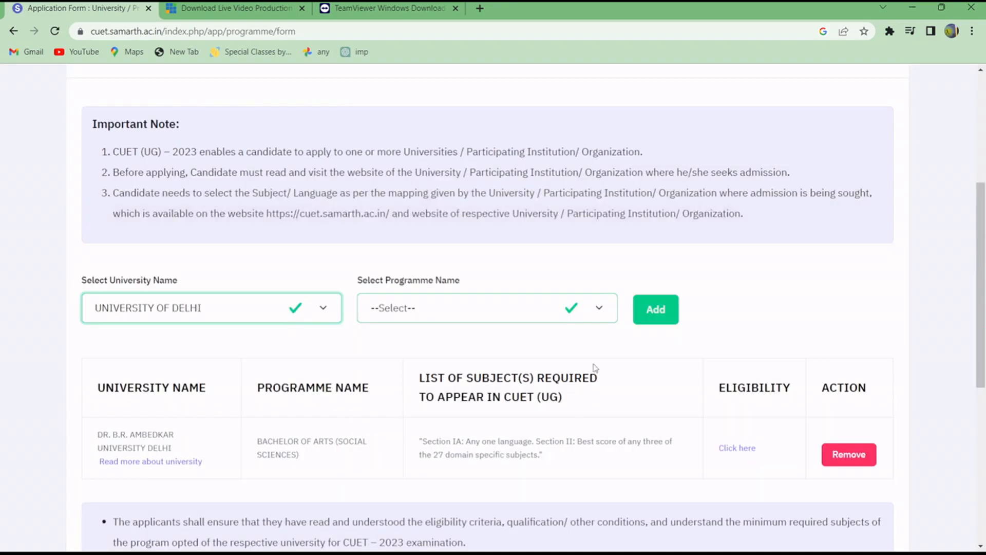
pyautogui.click(511, 310)
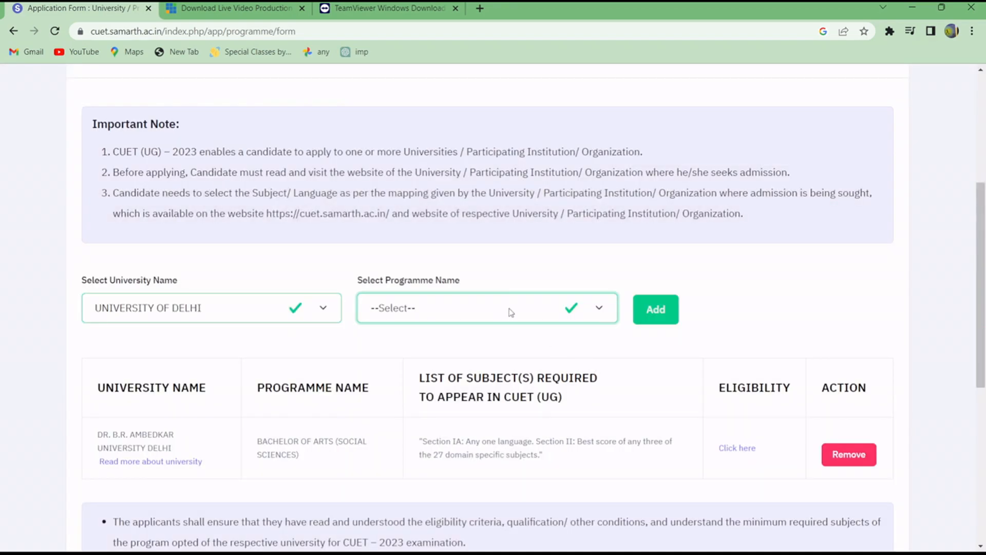
pyautogui.click(458, 232)
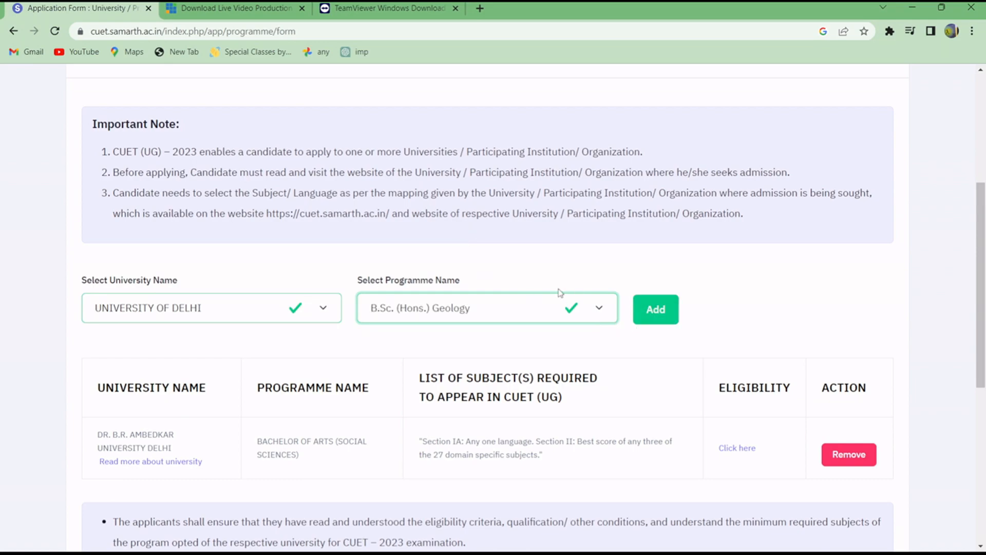
pyautogui.click(639, 315)
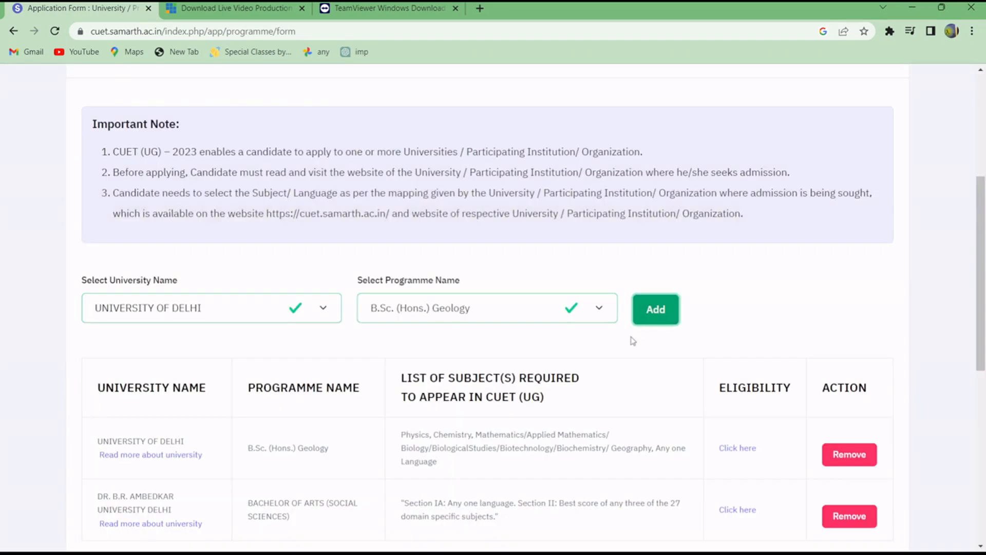
pyautogui.click(278, 284)
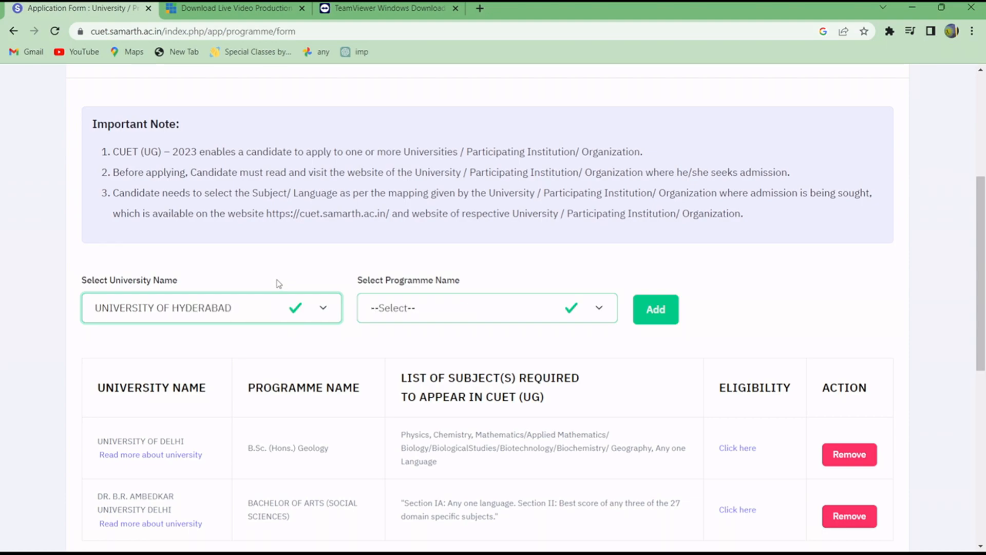
pyautogui.click(505, 308)
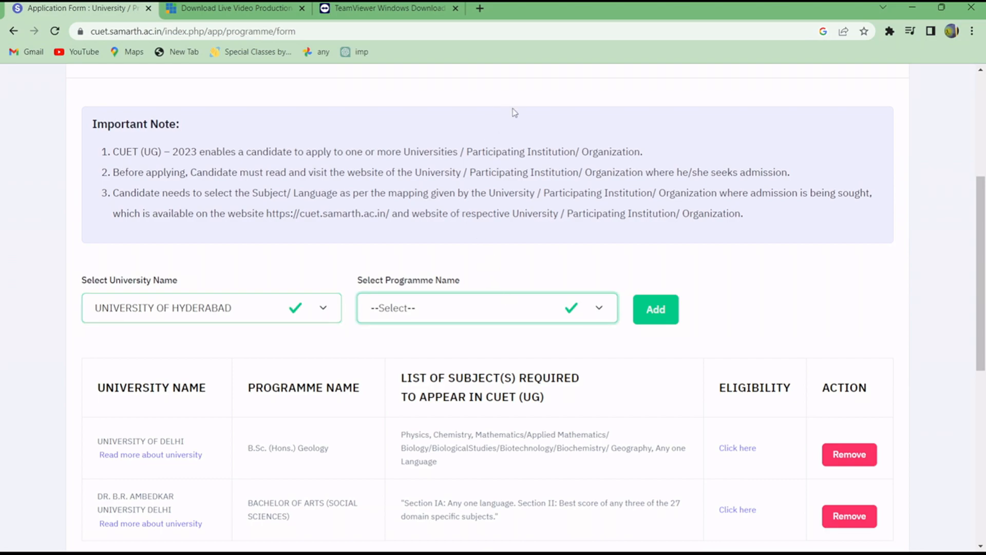
pyautogui.click(663, 261)
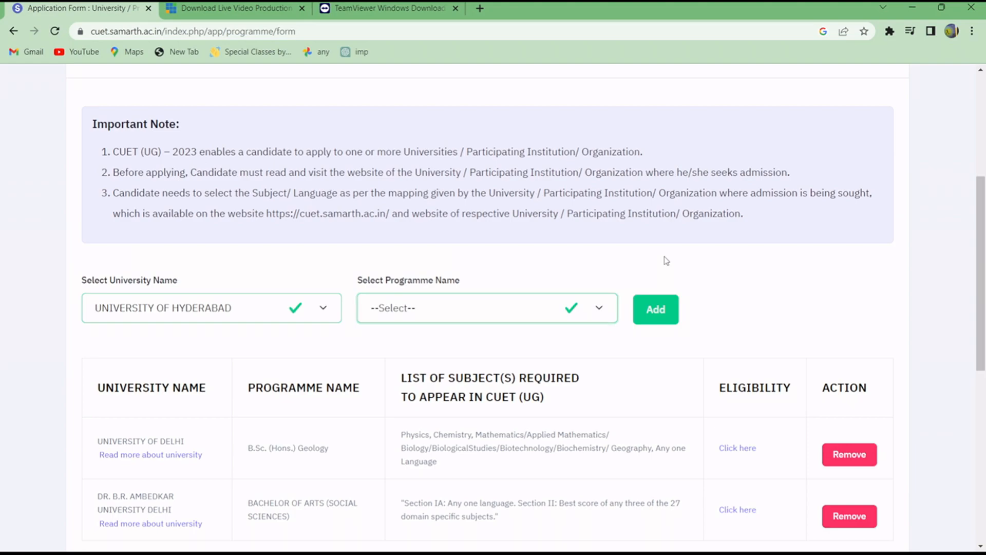
# Switch the university back to UNIVERSITY OF DELHI and add its B.Sc. (Hons.) Mathematics programme to the selection.
pyautogui.click(321, 309)
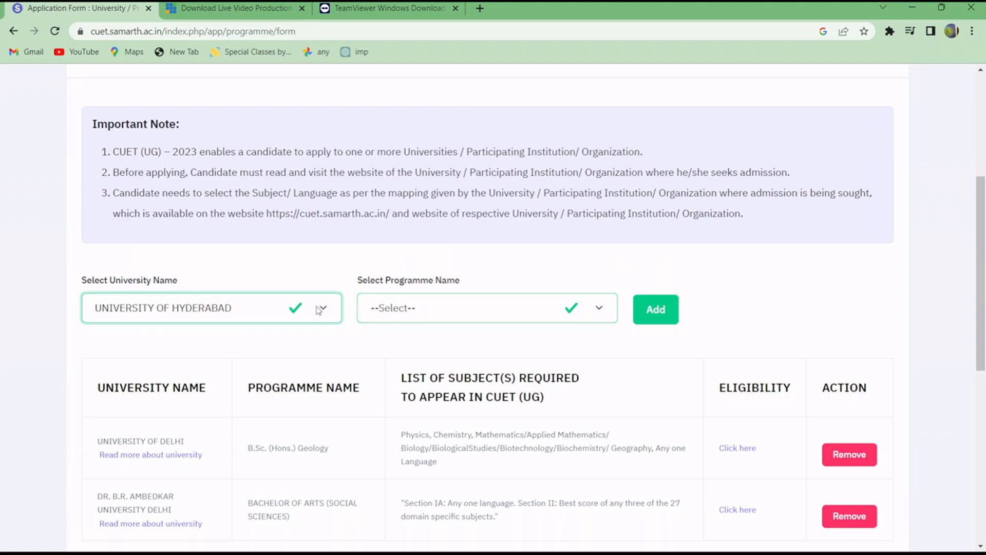
pyautogui.click(174, 258)
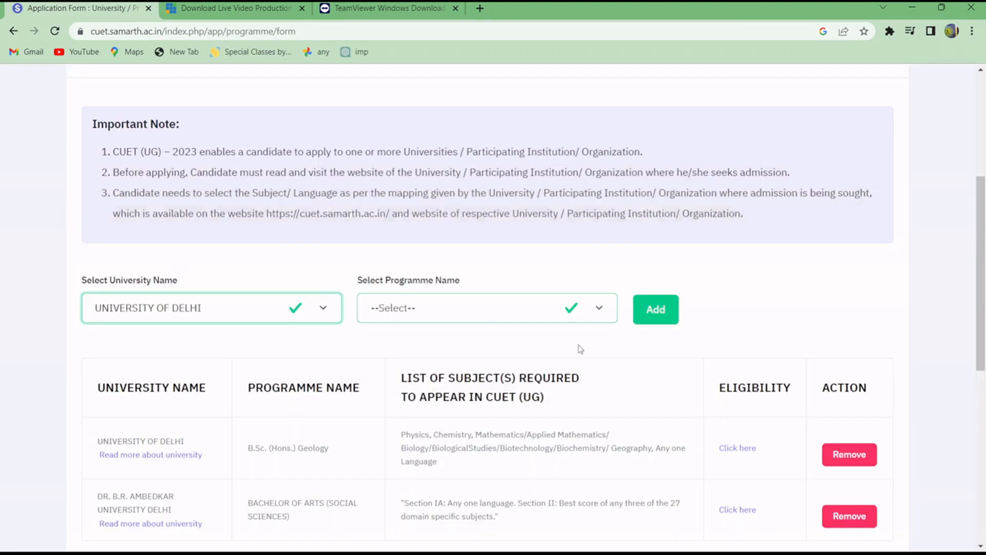
pyautogui.click(529, 307)
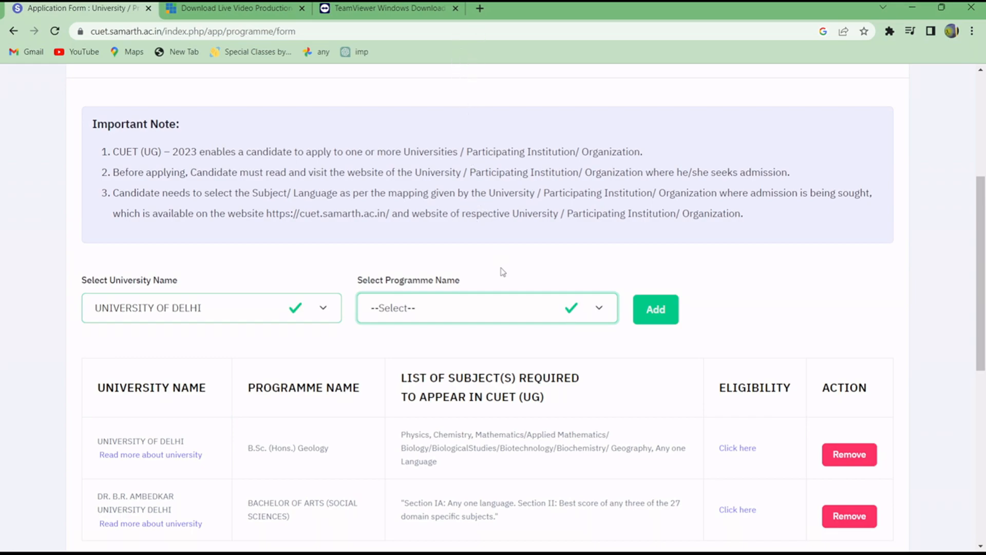
pyautogui.click(475, 239)
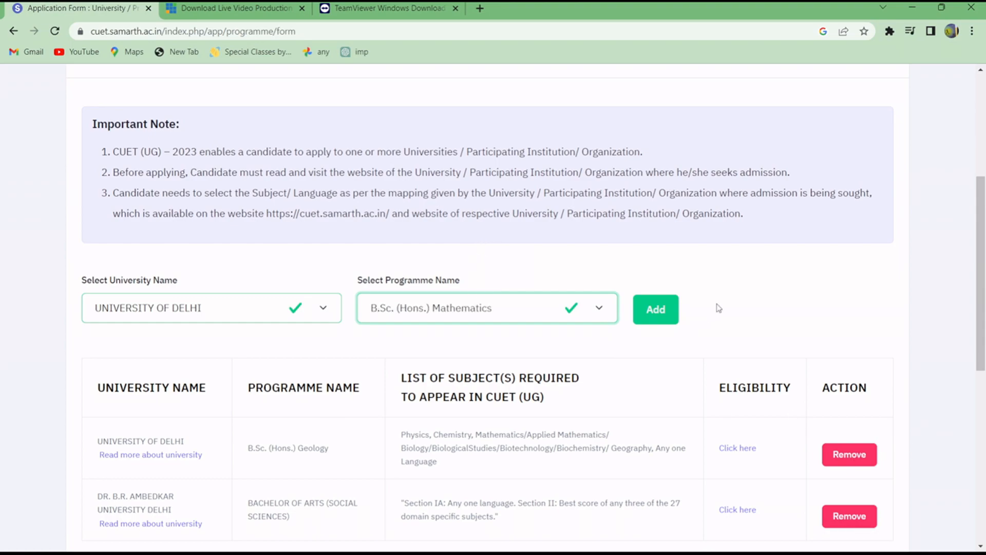
pyautogui.click(657, 309)
# Examine the required CUET (UG) subjects listed for the B.Sc. (Hons.) Mathematics and Geology programmes.
pyautogui.scroll(-3, 528, 340)
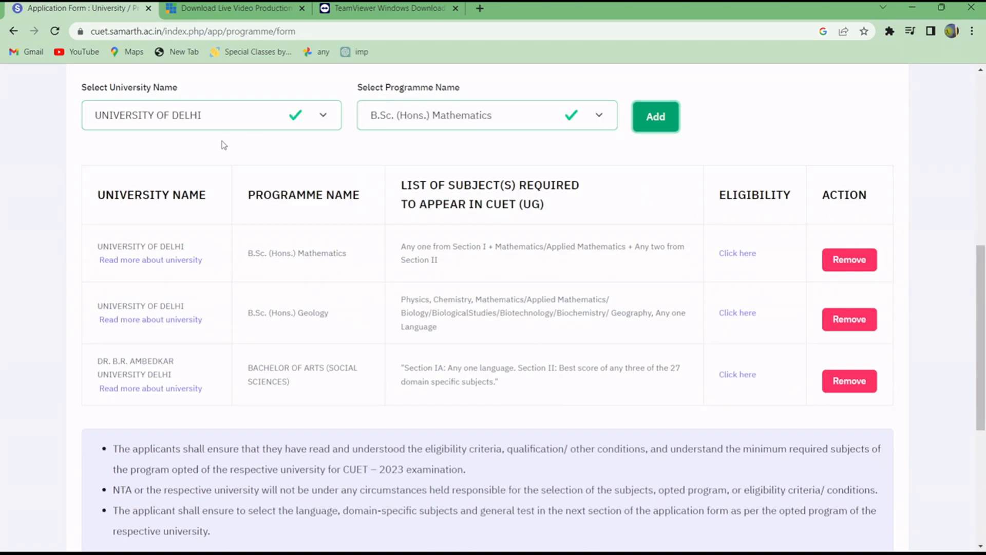
pyautogui.scroll(4, 518, 109)
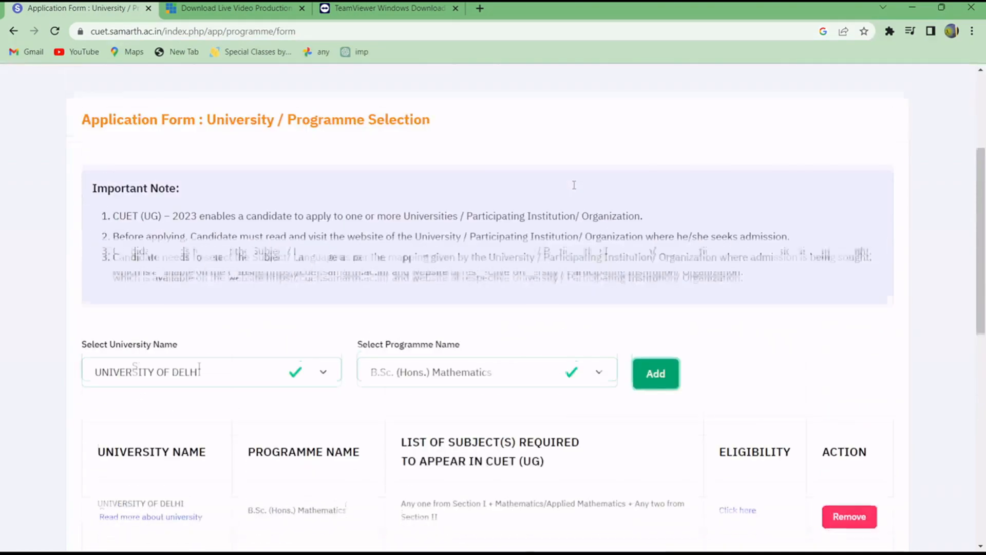
pyautogui.scroll(-4, 515, 196)
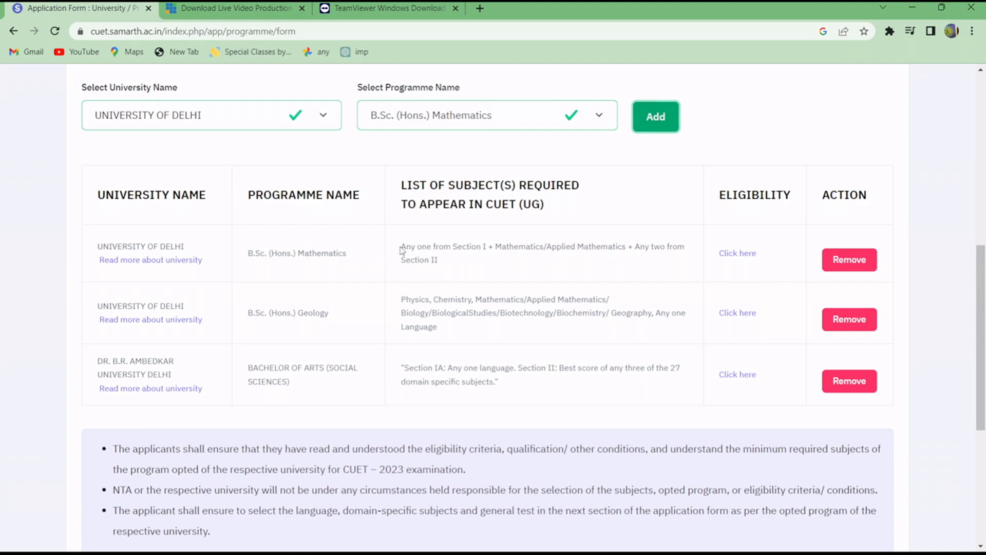
pyautogui.moveTo(401, 250); pyautogui.dragTo(489, 257)
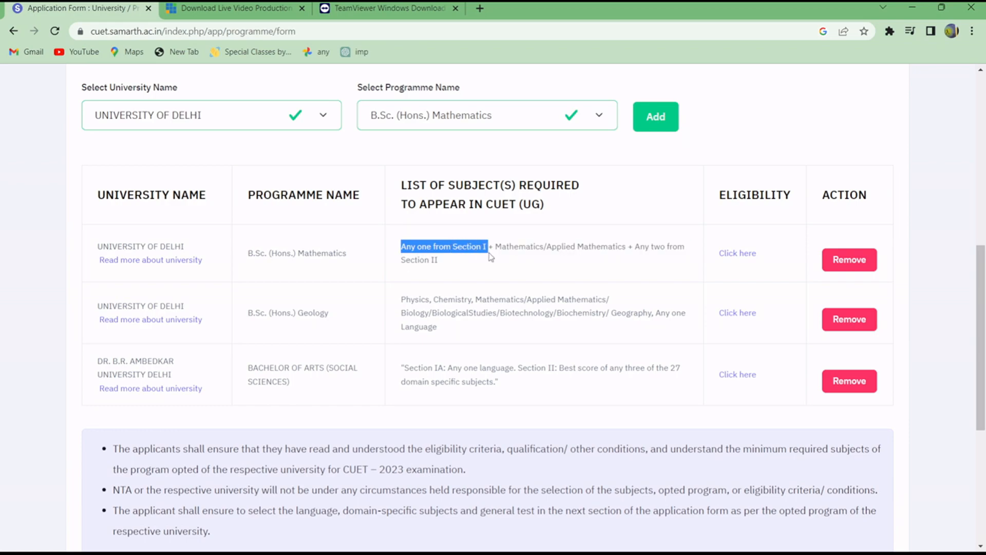
pyautogui.click(502, 260)
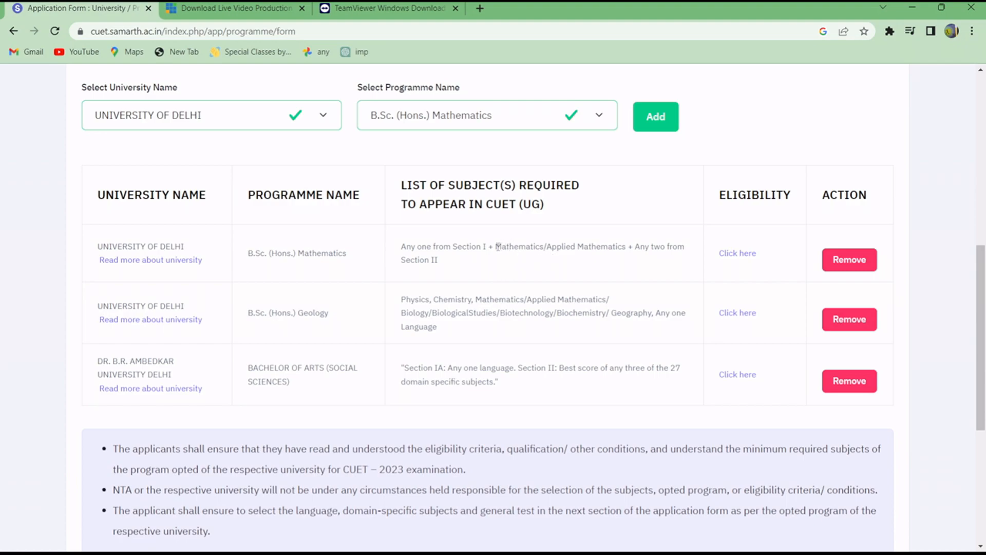
pyautogui.moveTo(498, 247); pyautogui.dragTo(600, 249)
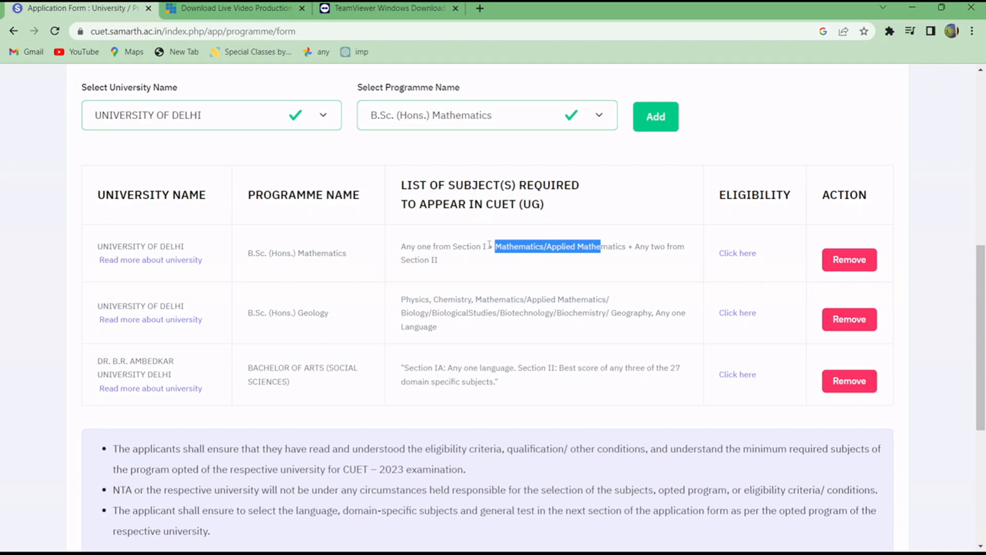
pyautogui.moveTo(489, 246); pyautogui.dragTo(405, 241)
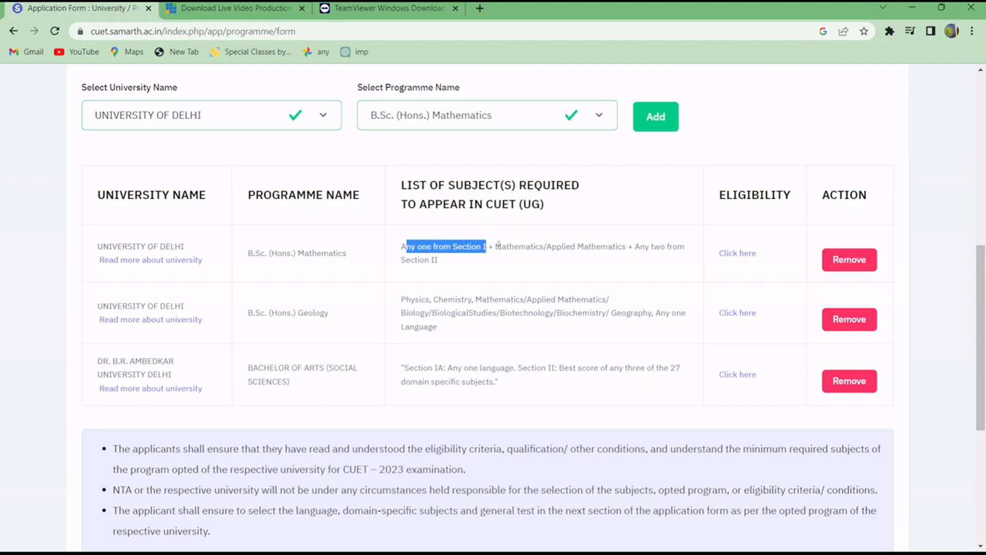
pyautogui.moveTo(497, 247); pyautogui.dragTo(666, 248)
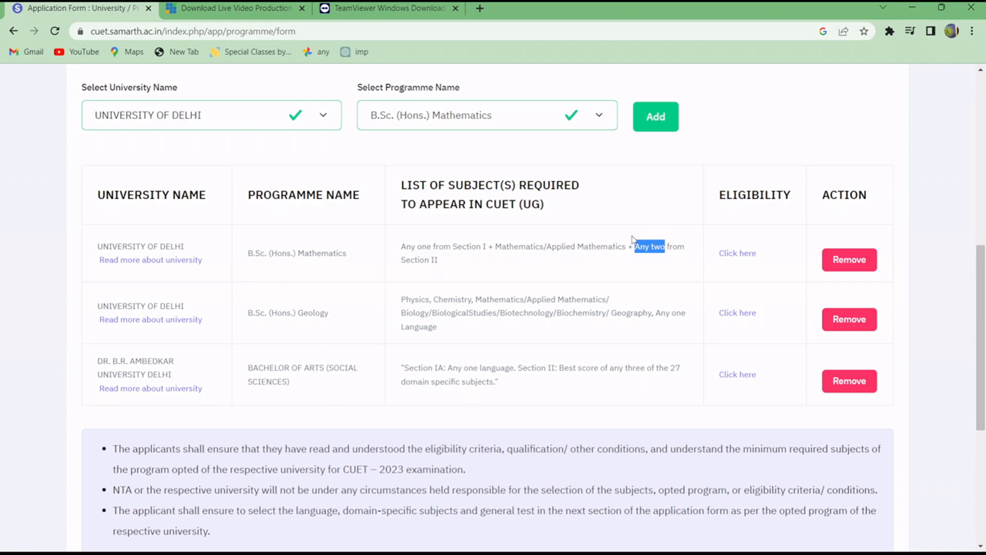
pyautogui.click(534, 264)
pyautogui.moveTo(474, 297); pyautogui.dragTo(616, 304)
pyautogui.click(454, 327)
pyautogui.moveTo(398, 298); pyautogui.dragTo(478, 336)
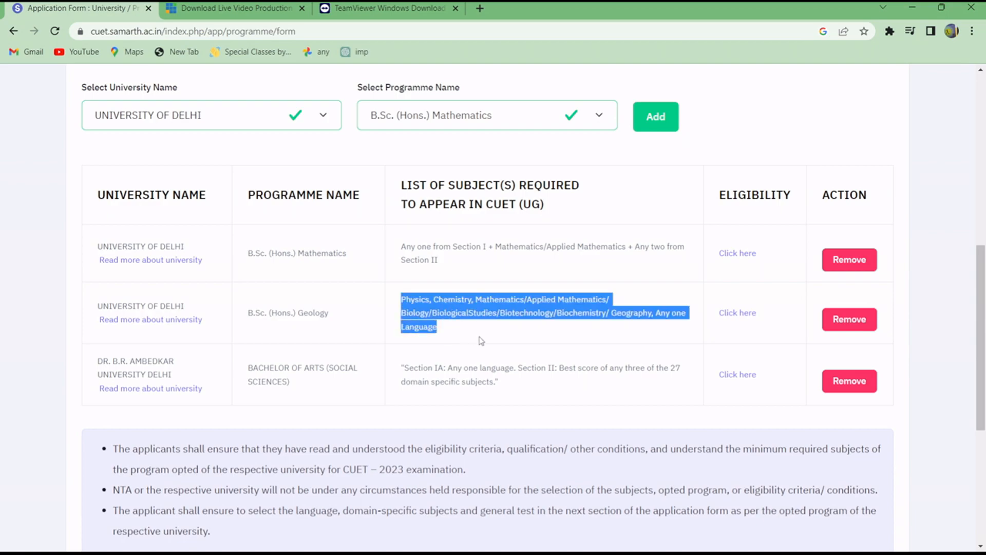
pyautogui.click(549, 339)
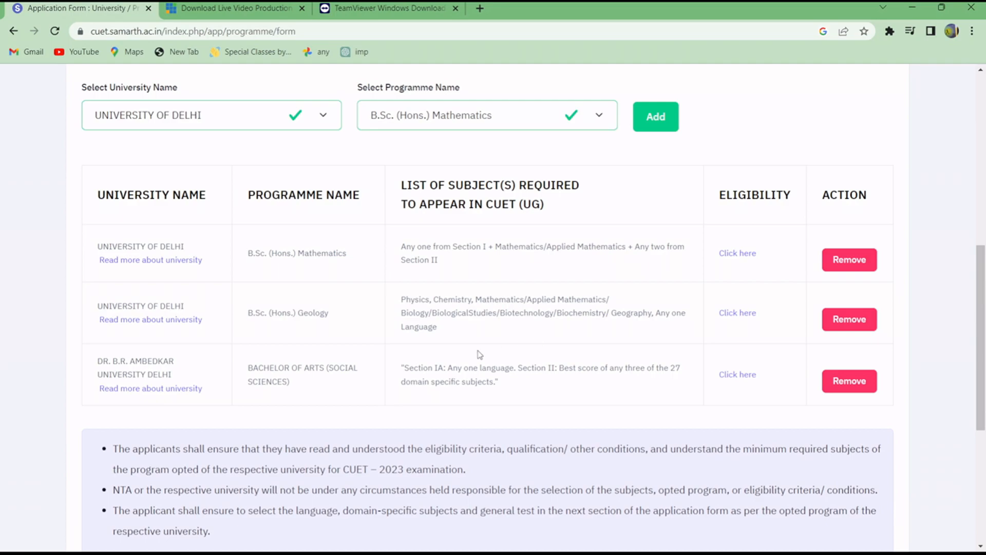
# Preview the university and programme selection, review the chosen programmes, and proceed to the test paper details section.
pyautogui.scroll(-5, 635, 339)
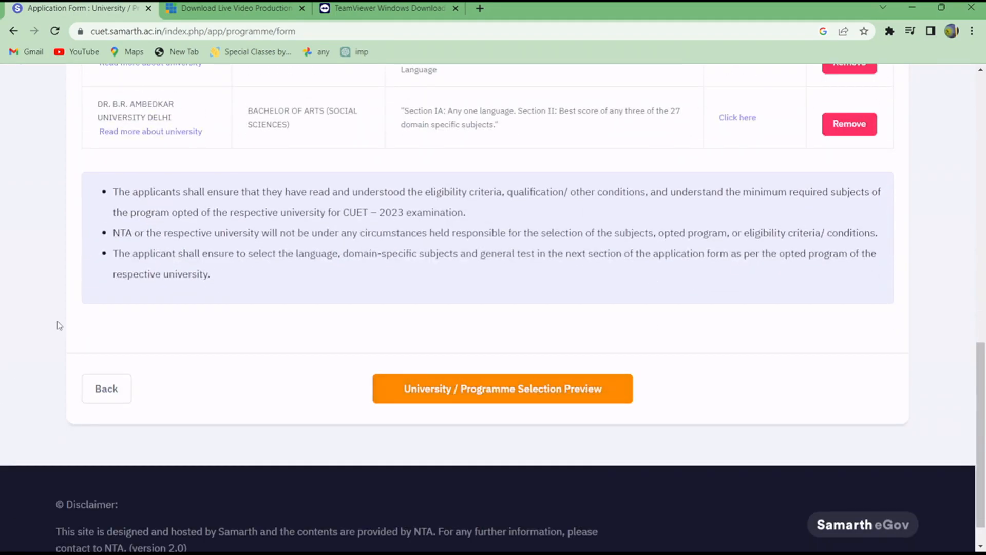
pyautogui.scroll(4, 153, 236)
pyautogui.scroll(4, 169, 153)
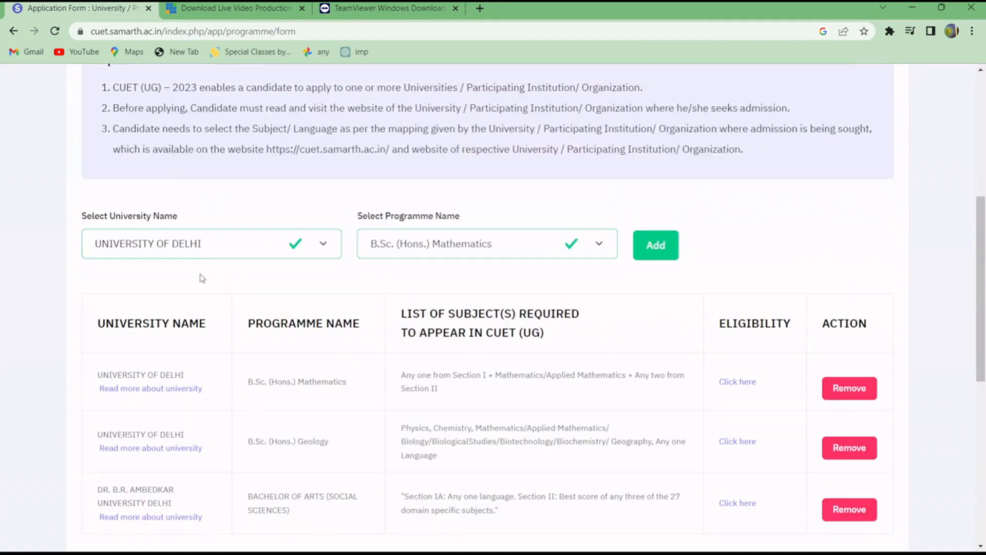
pyautogui.scroll(-6, 202, 279)
pyautogui.click(529, 464)
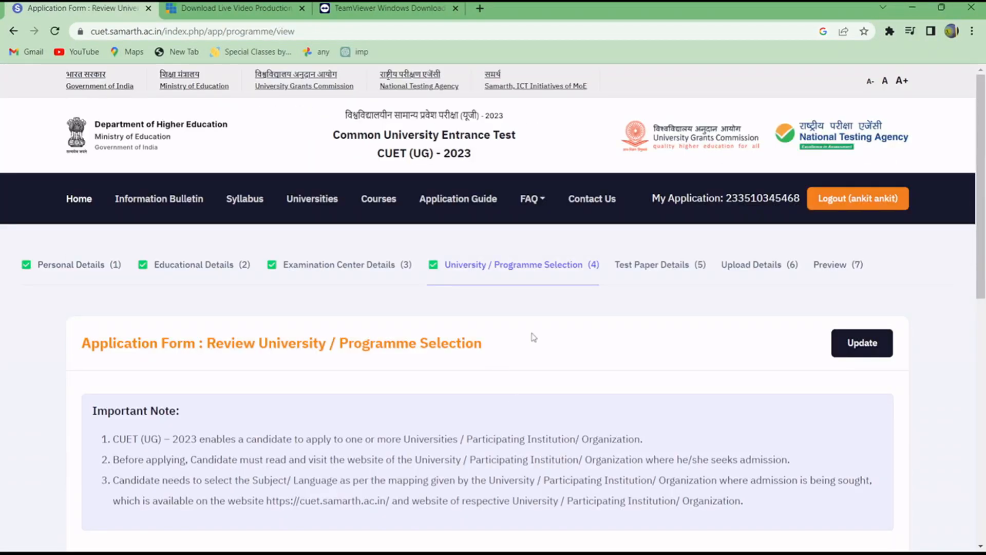
pyautogui.scroll(-7, 529, 337)
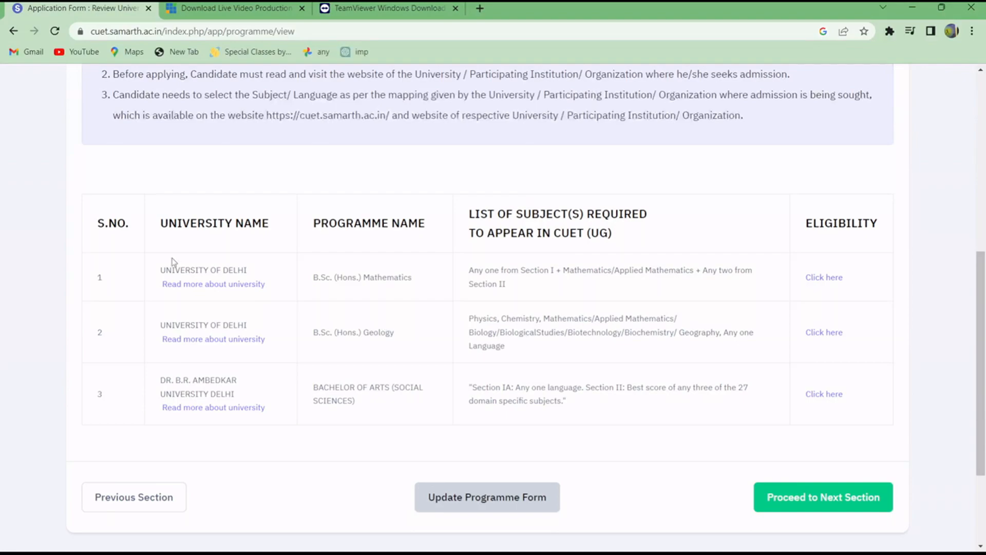
pyautogui.click(827, 497)
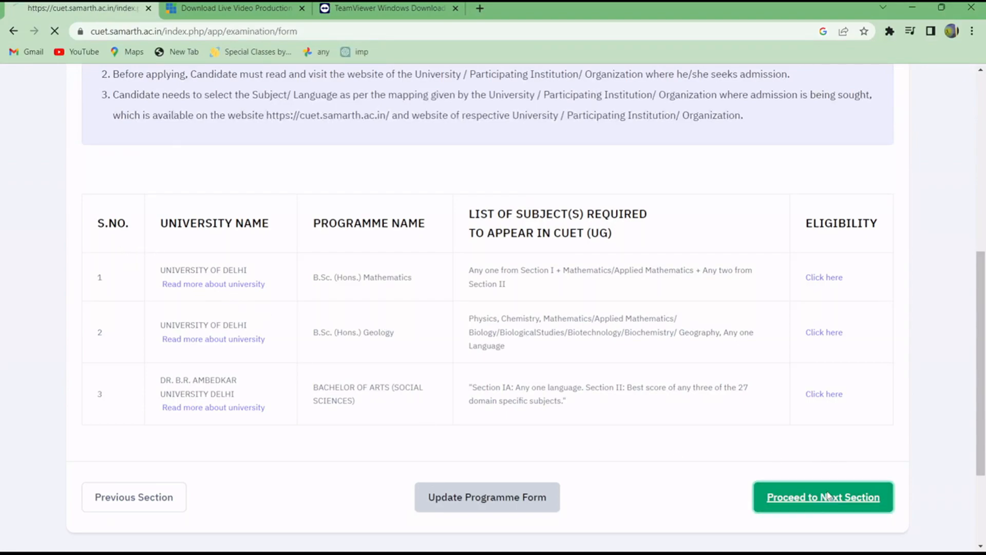
# Examine the subject requirements for the chosen programmes, the important note and the Test Paper / Subject 1 options.
pyautogui.scroll(-5, 539, 404)
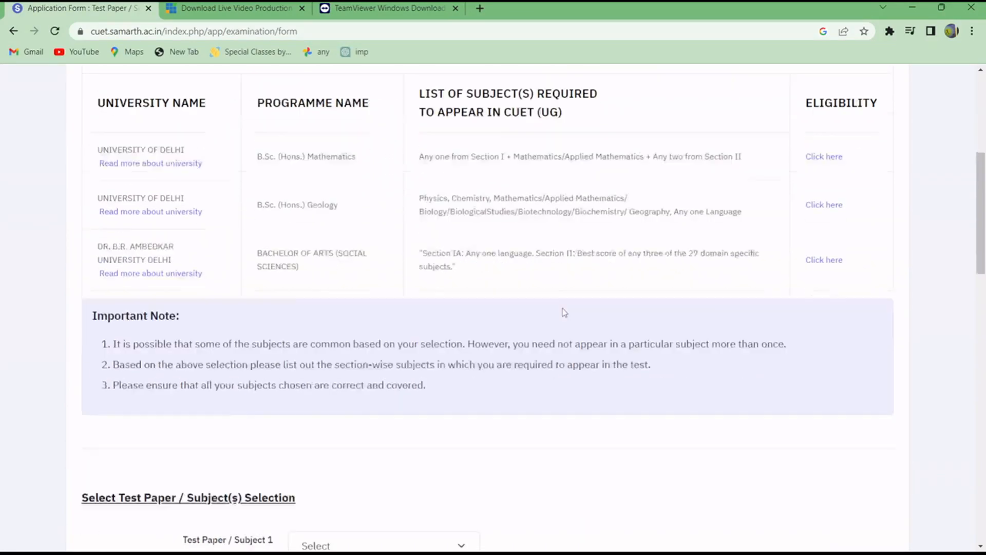
pyautogui.scroll(-5, 565, 312)
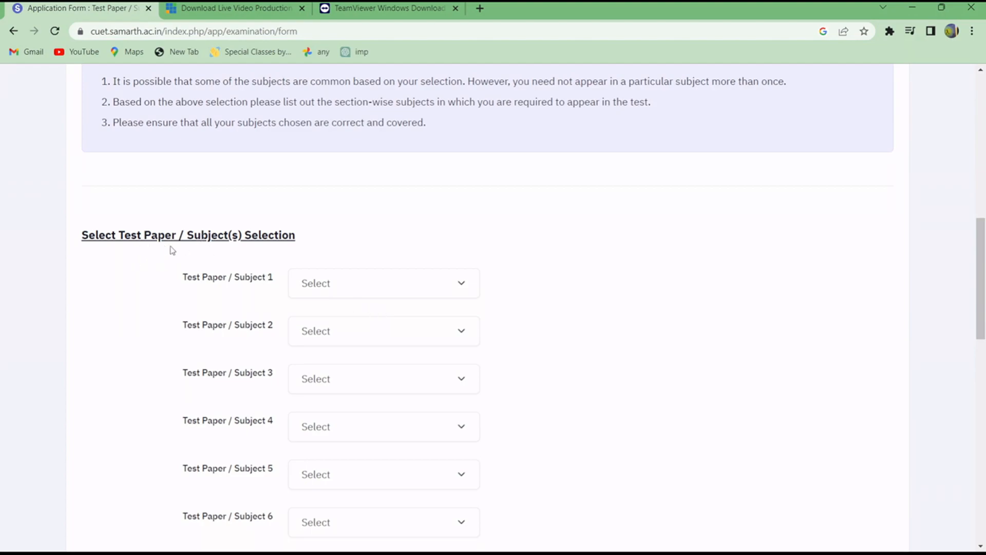
pyautogui.click(354, 296)
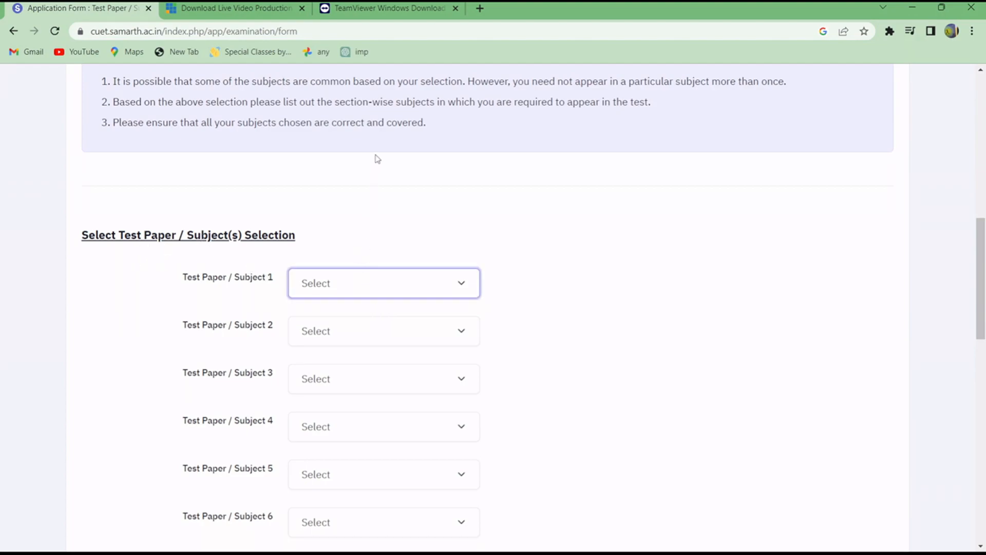
pyautogui.click(544, 355)
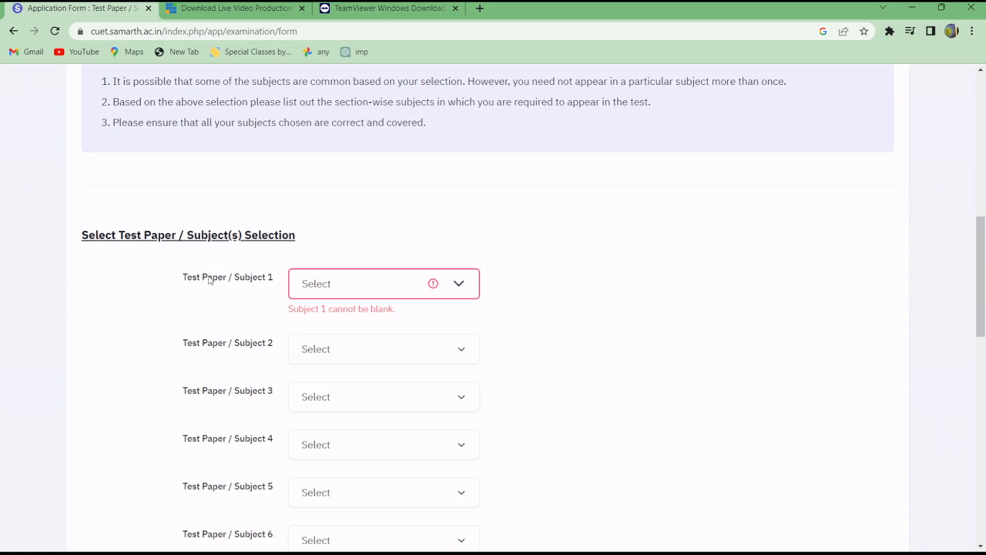
pyautogui.scroll(1, 505, 208)
pyautogui.scroll(8, 506, 208)
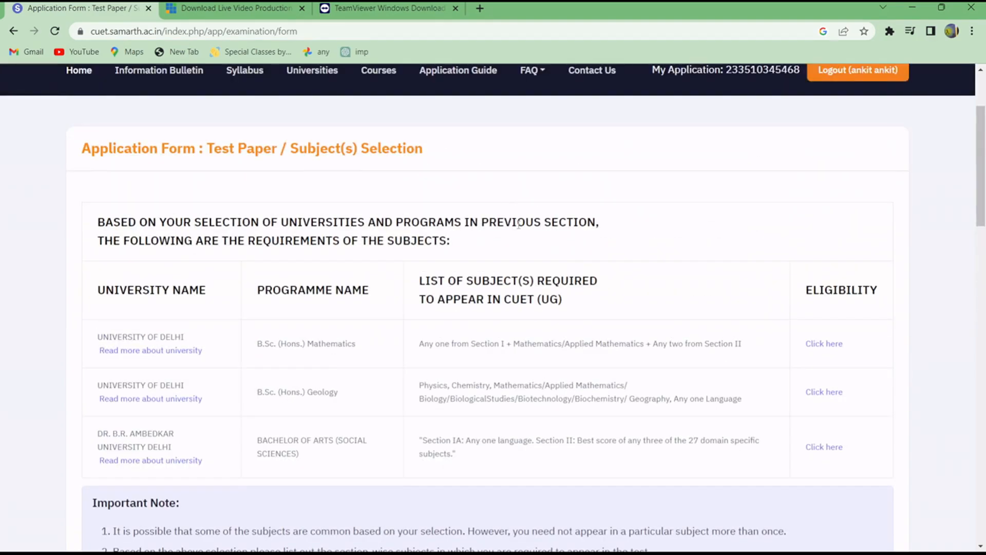
pyautogui.scroll(-14, 463, 365)
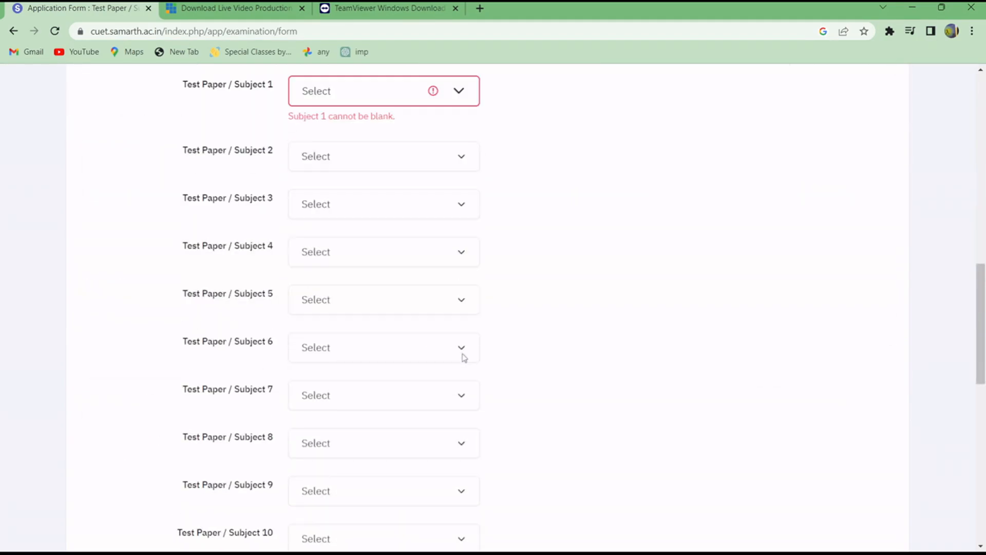
pyautogui.scroll(-6, 463, 357)
pyautogui.scroll(11, 458, 358)
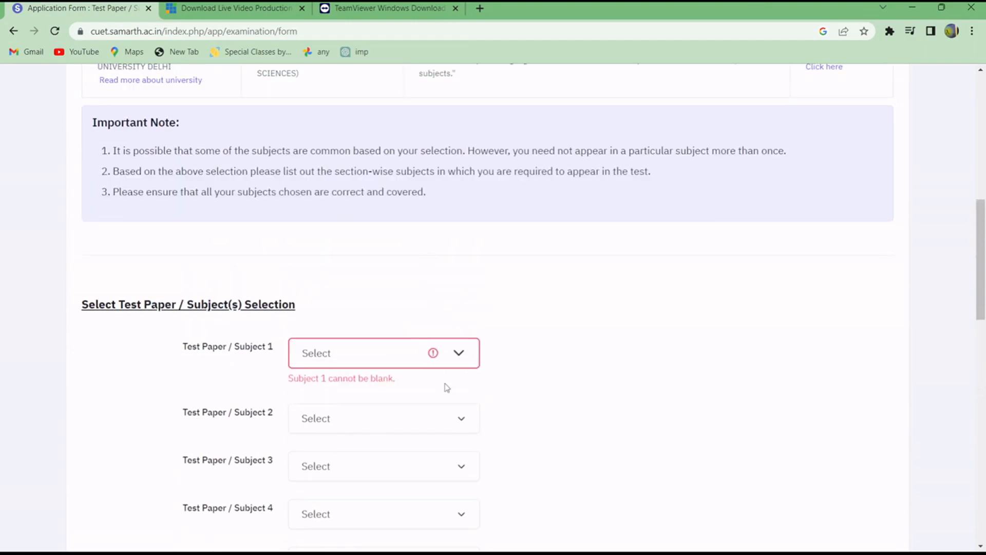
# Review the test paper fields for Subjects 1 to 10 and the selection rules below, and return to the programme requirements table.
pyautogui.scroll(-7, 451, 352)
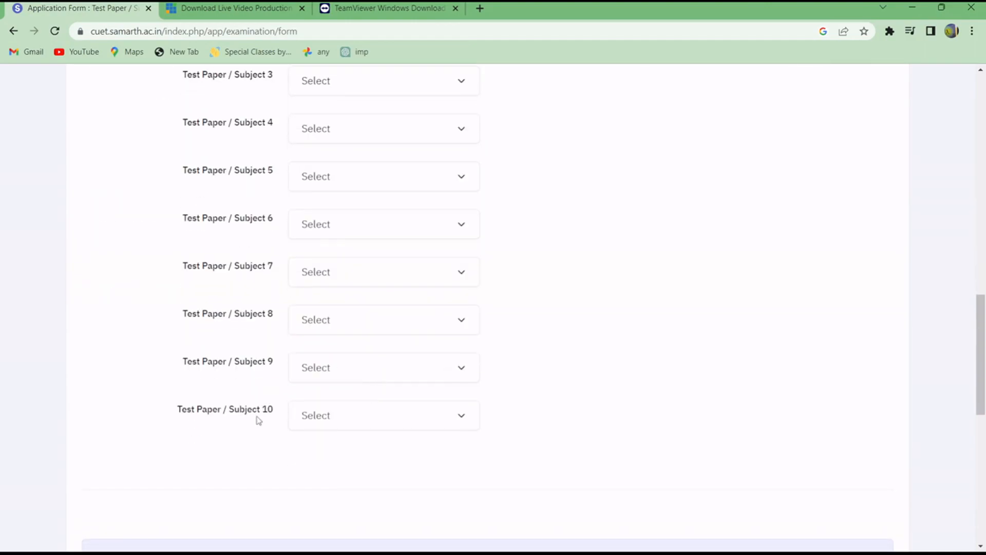
pyautogui.scroll(5, 259, 420)
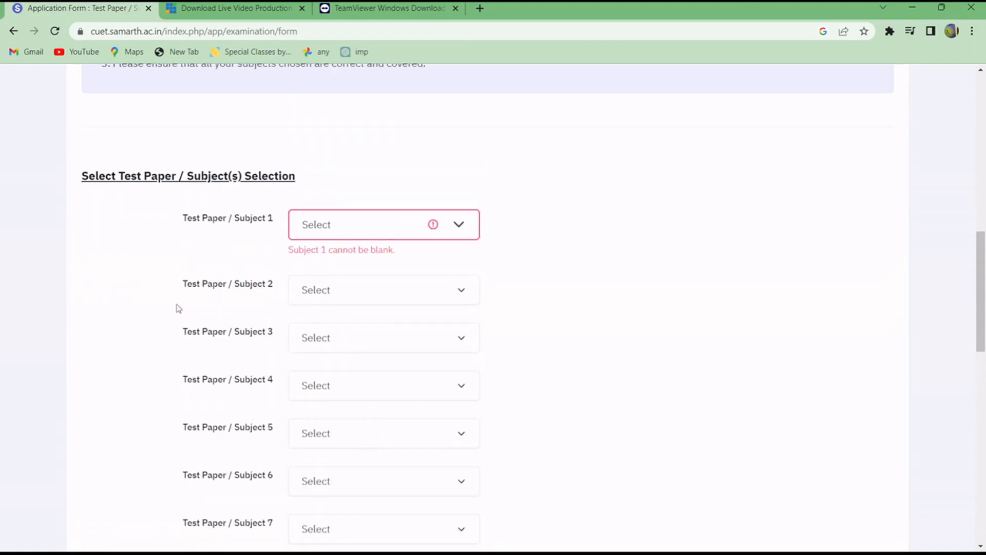
pyautogui.moveTo(179, 308); pyautogui.dragTo(220, 534)
pyautogui.click(760, 152)
pyautogui.scroll(-6, 557, 249)
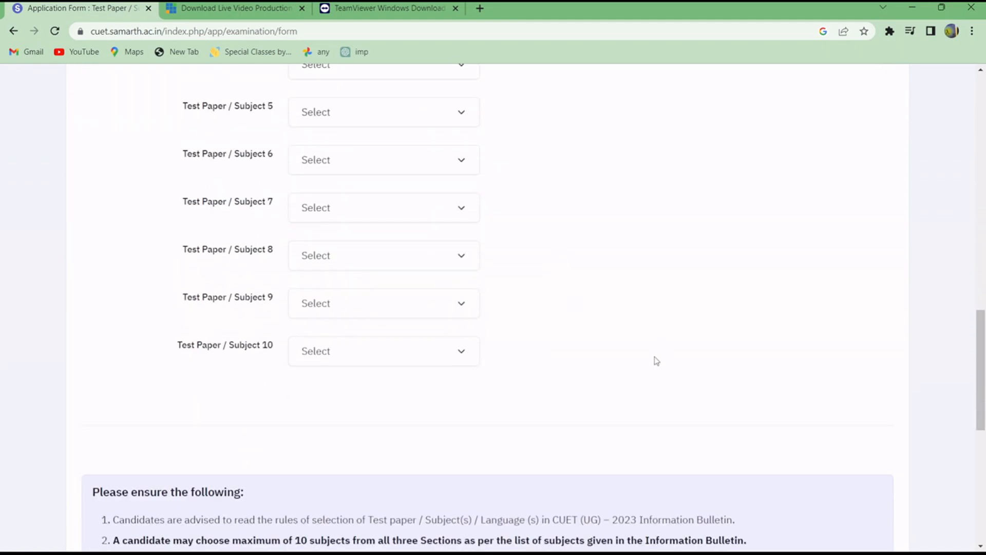
pyautogui.scroll(-7, 564, 344)
pyautogui.scroll(6, 529, 357)
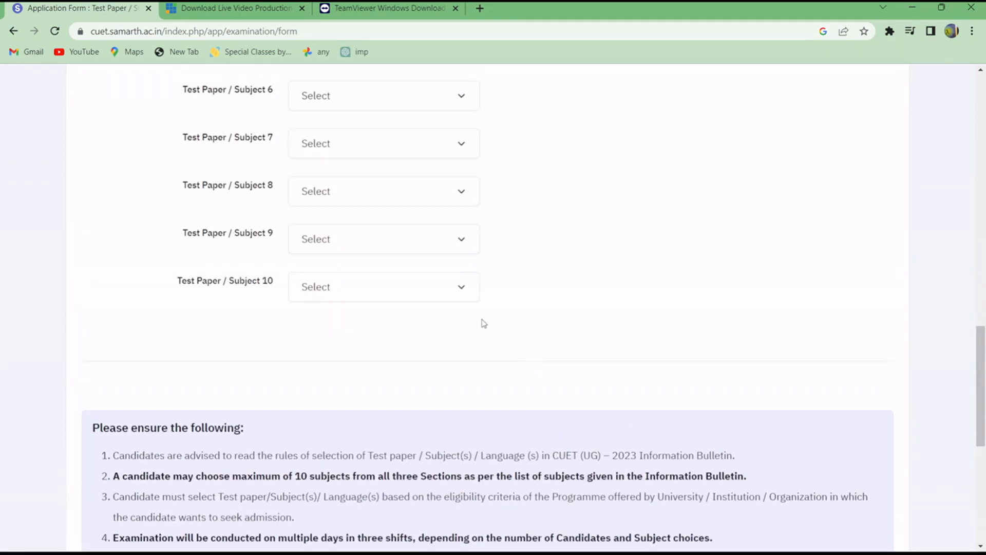
pyautogui.scroll(6, 482, 318)
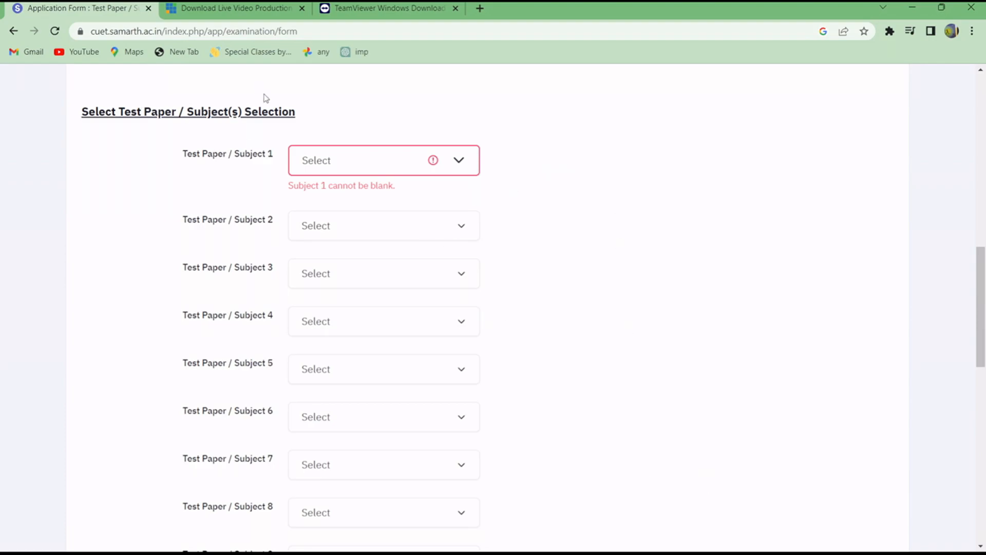
pyautogui.scroll(5, 422, 199)
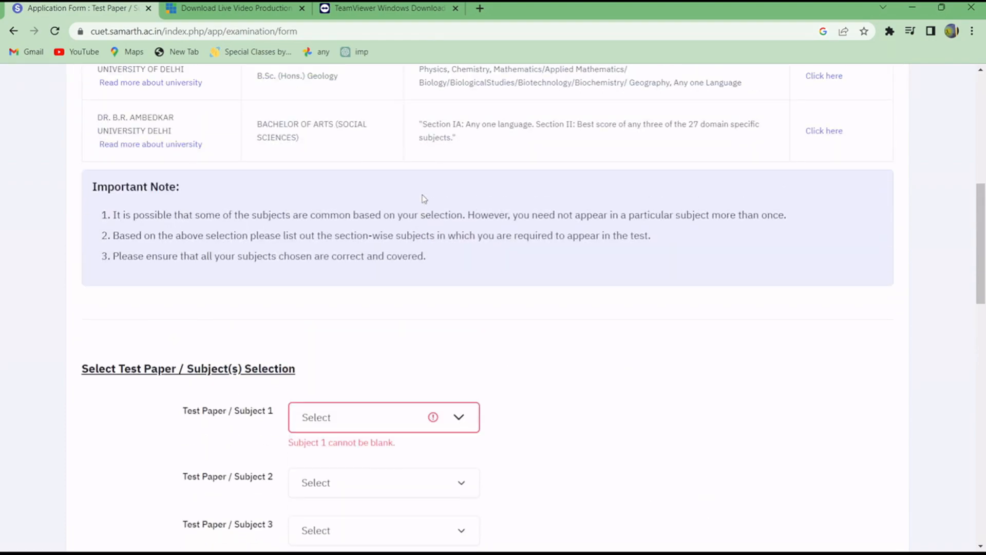
pyautogui.scroll(5, 473, 292)
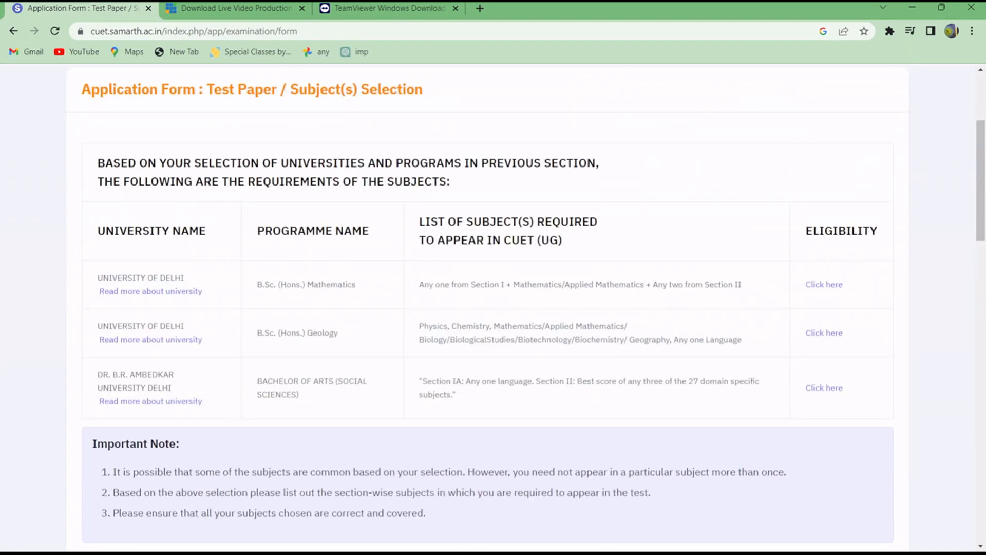